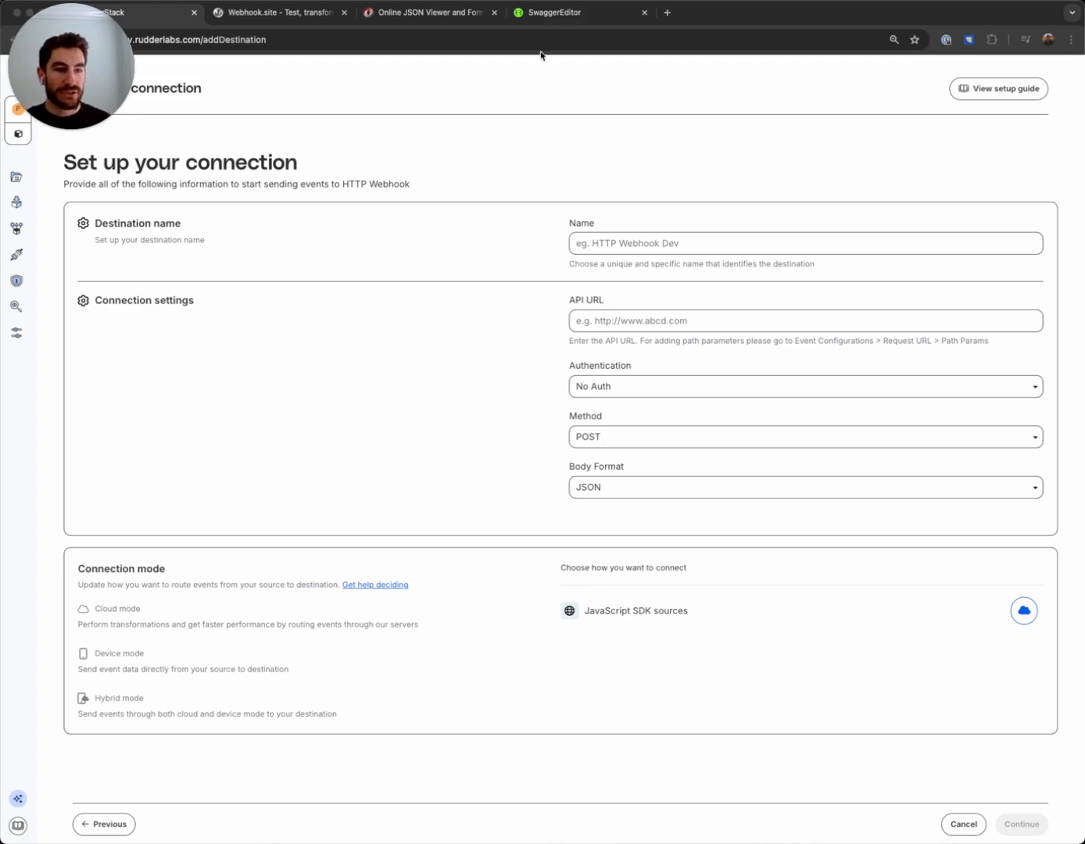
# Review the Custom Event Tracking API in Swagger Editor, the unique URL on Webhook.site, and the sample event in the JSON viewer
pyautogui.click(572, 13)
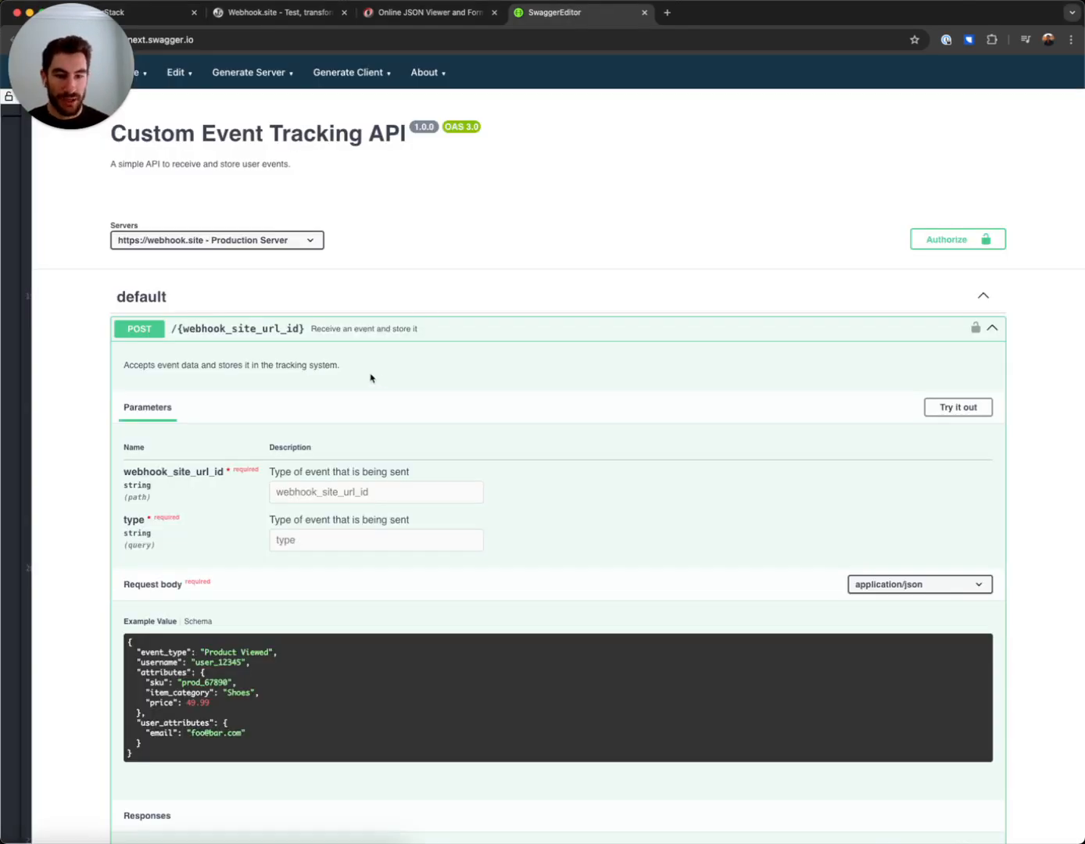
pyautogui.scroll(-4, 384, 383)
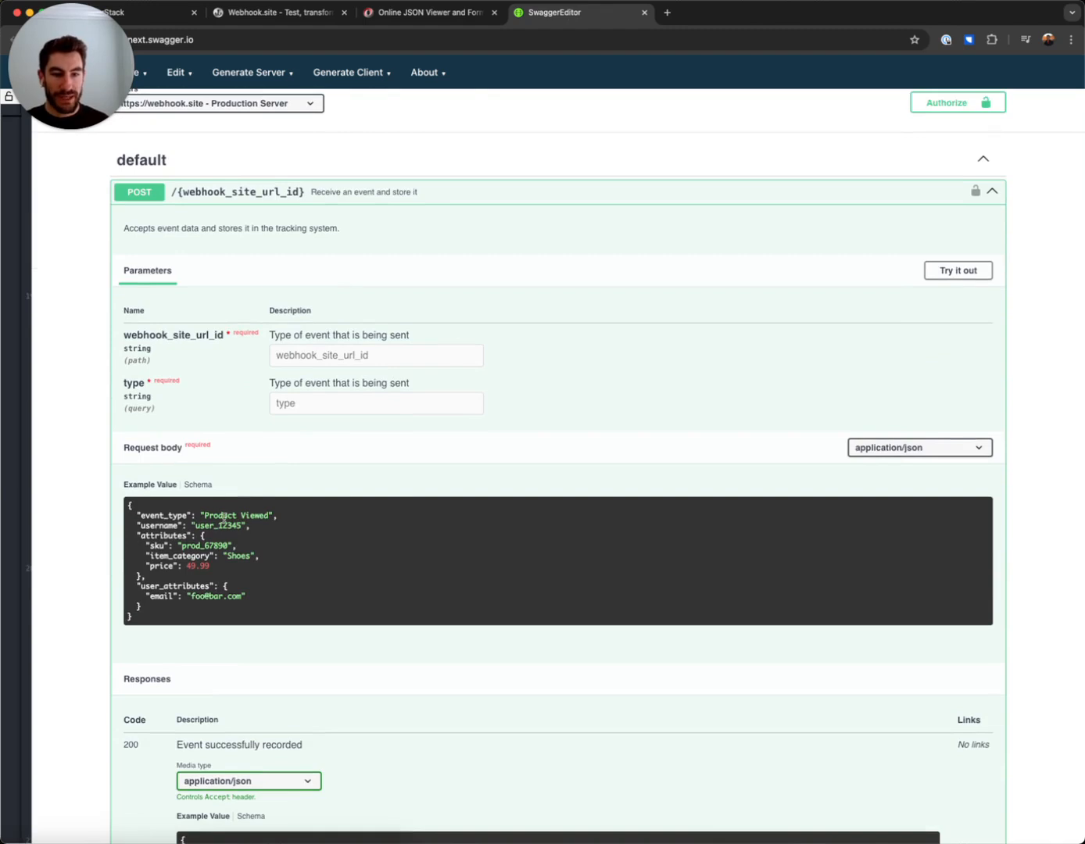
pyautogui.click(310, 21)
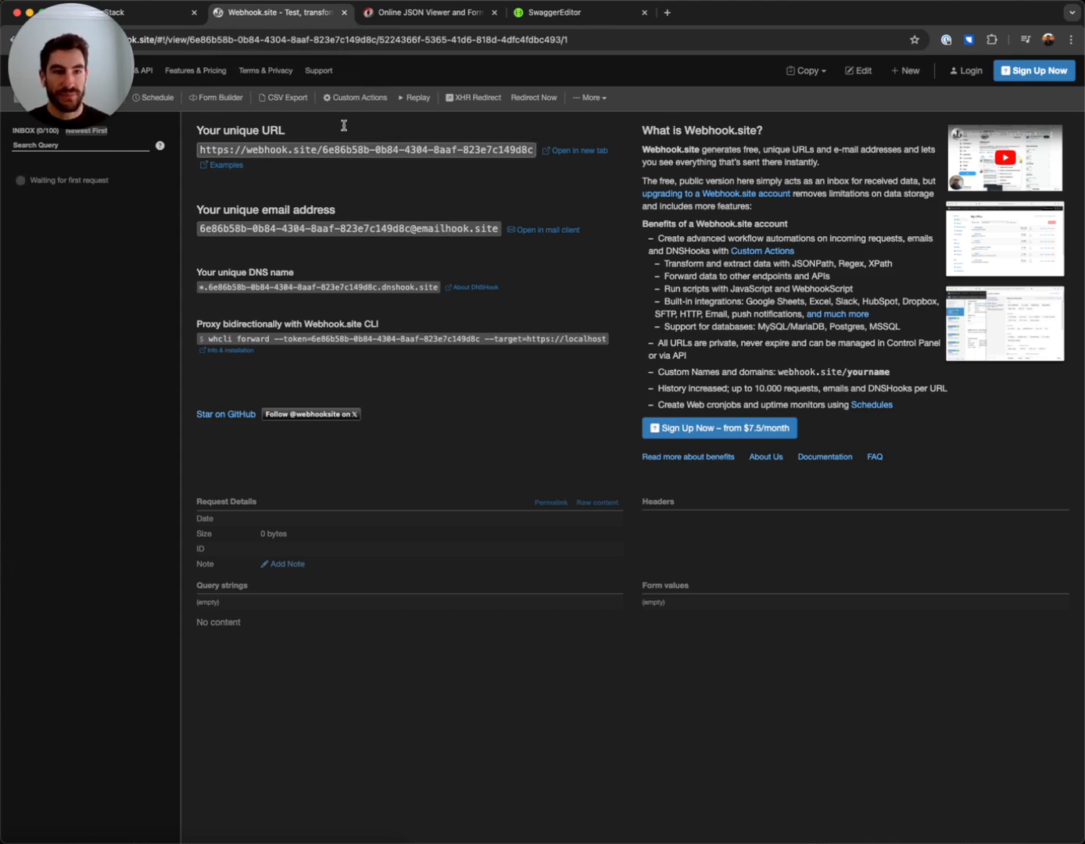
pyautogui.hotkey('ctrl', 'Tab')
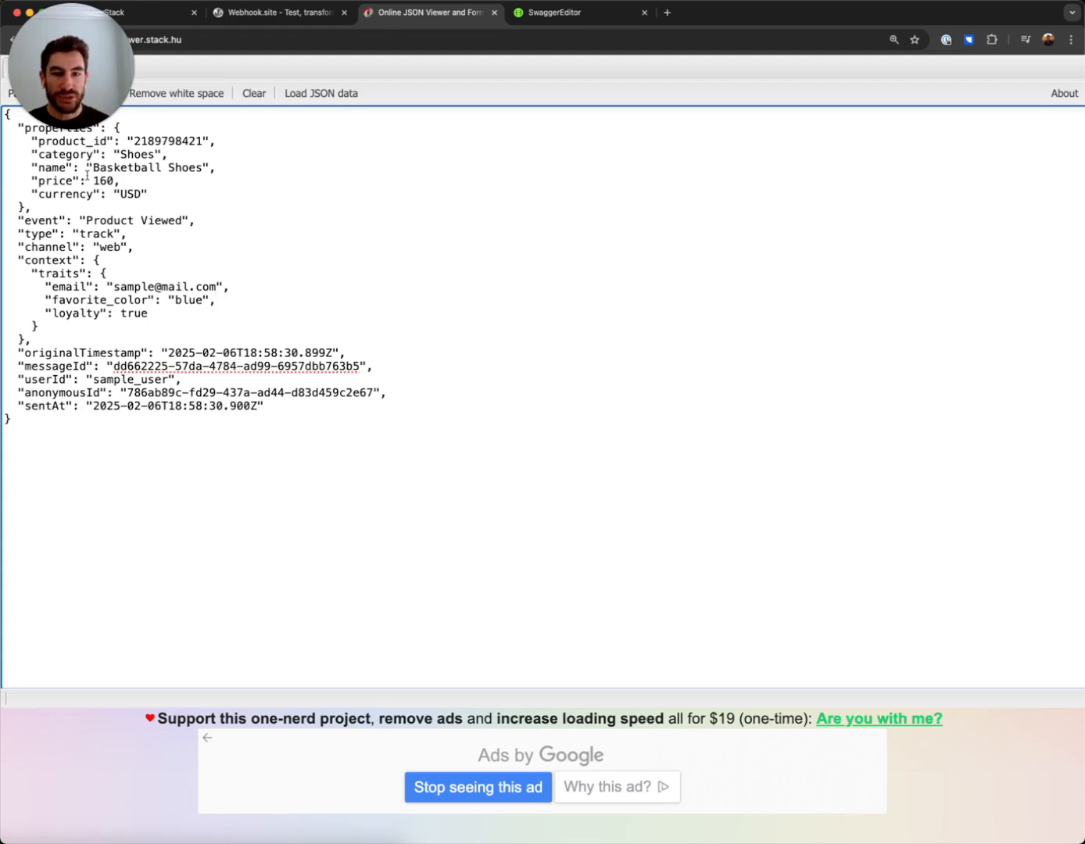
pyautogui.moveTo(75, 118); pyautogui.dragTo(213, 95)
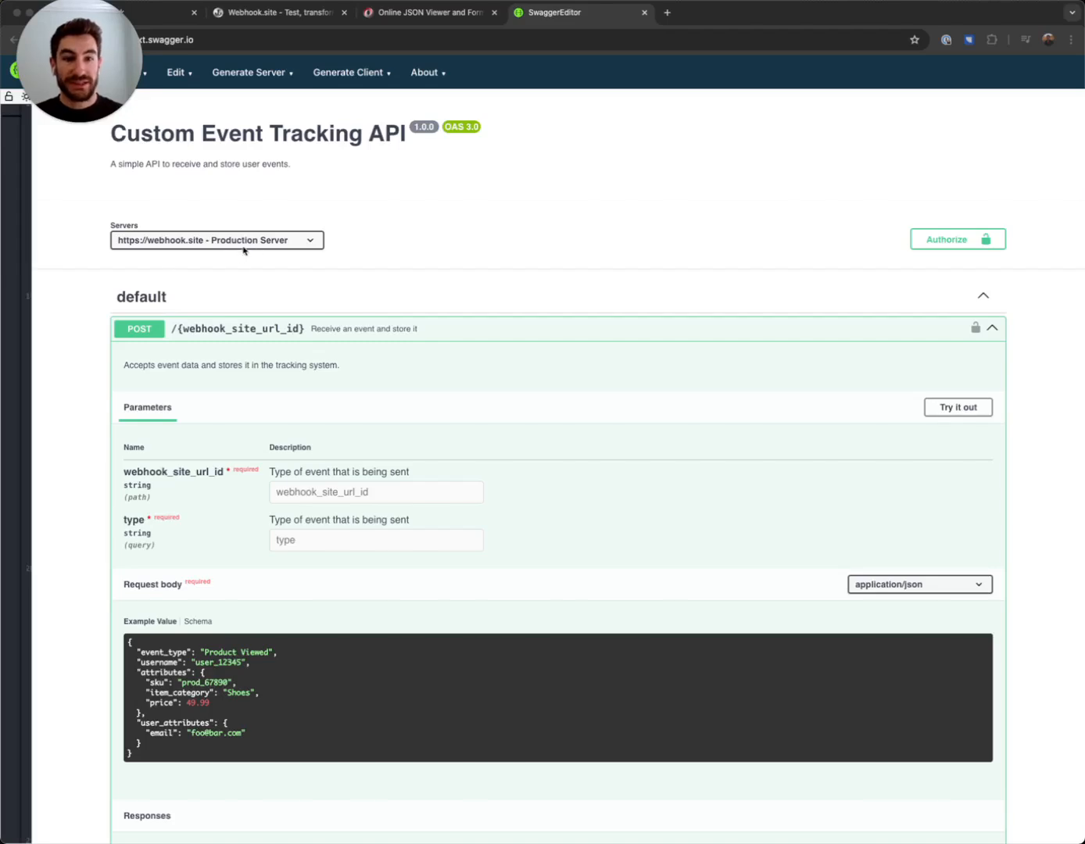
pyautogui.click(169, 15)
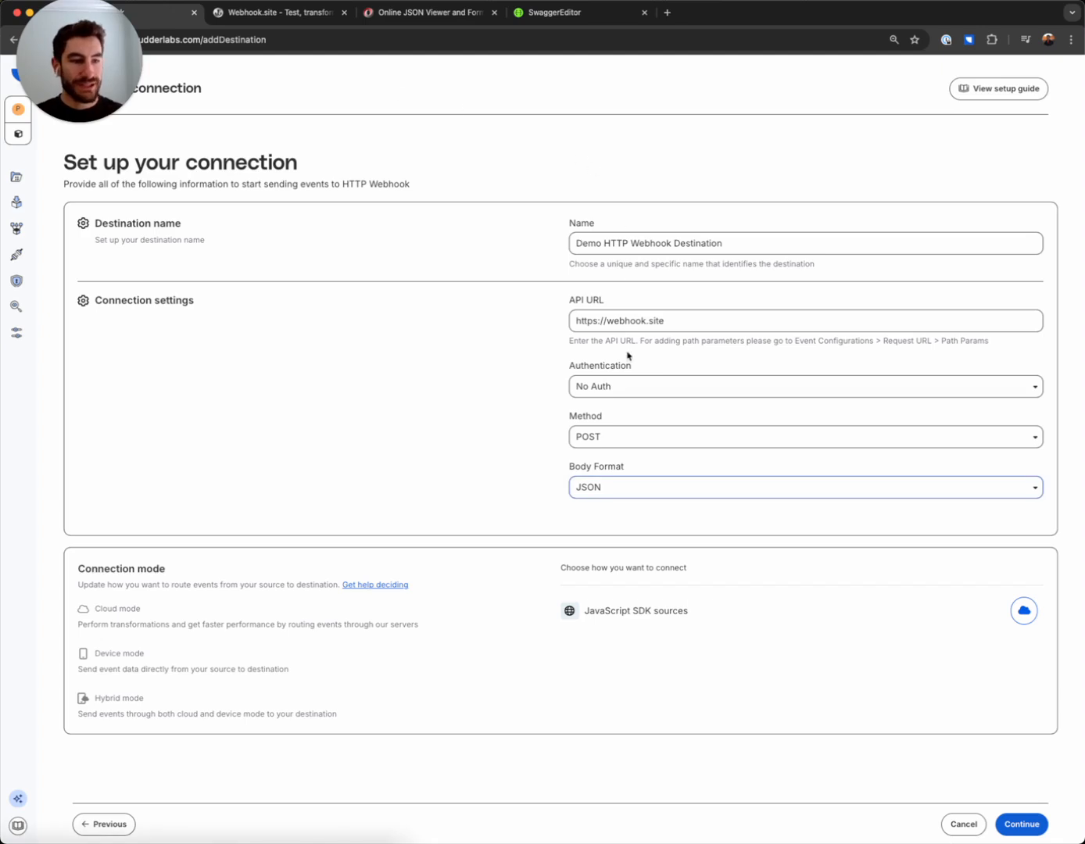
pyautogui.click(613, 391)
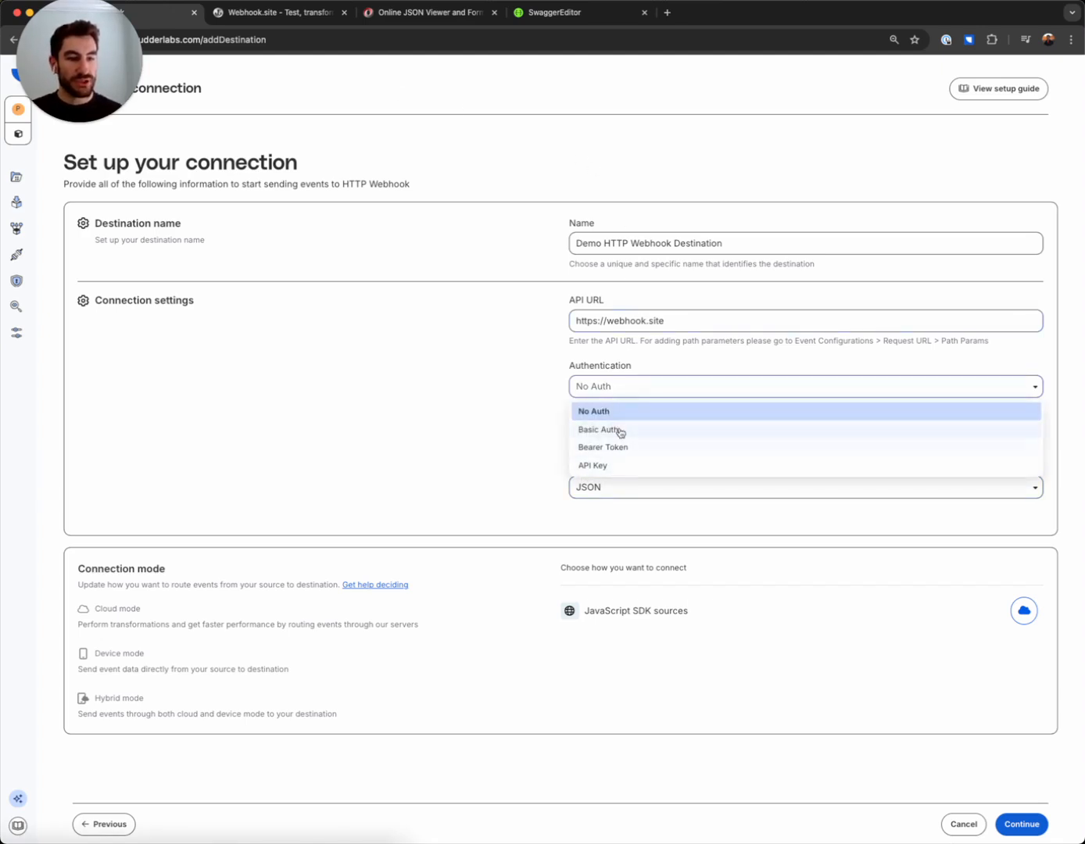
pyautogui.click(467, 411)
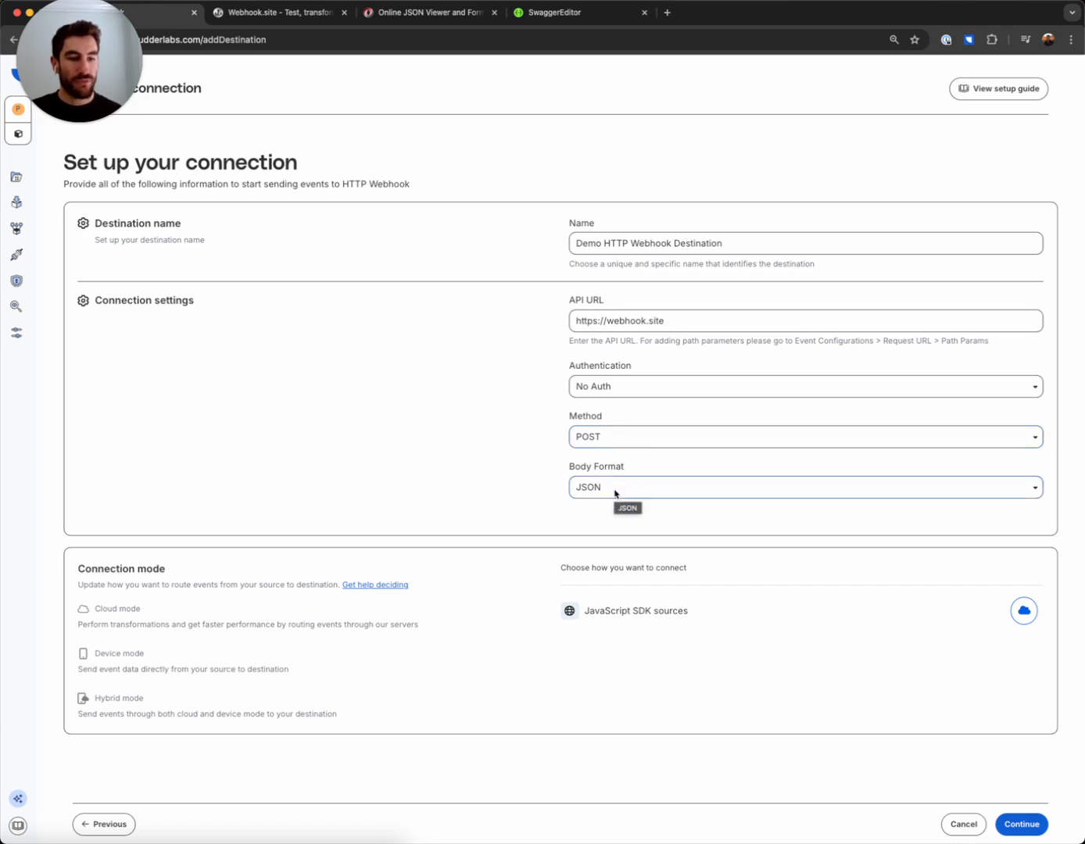
pyautogui.click(1030, 824)
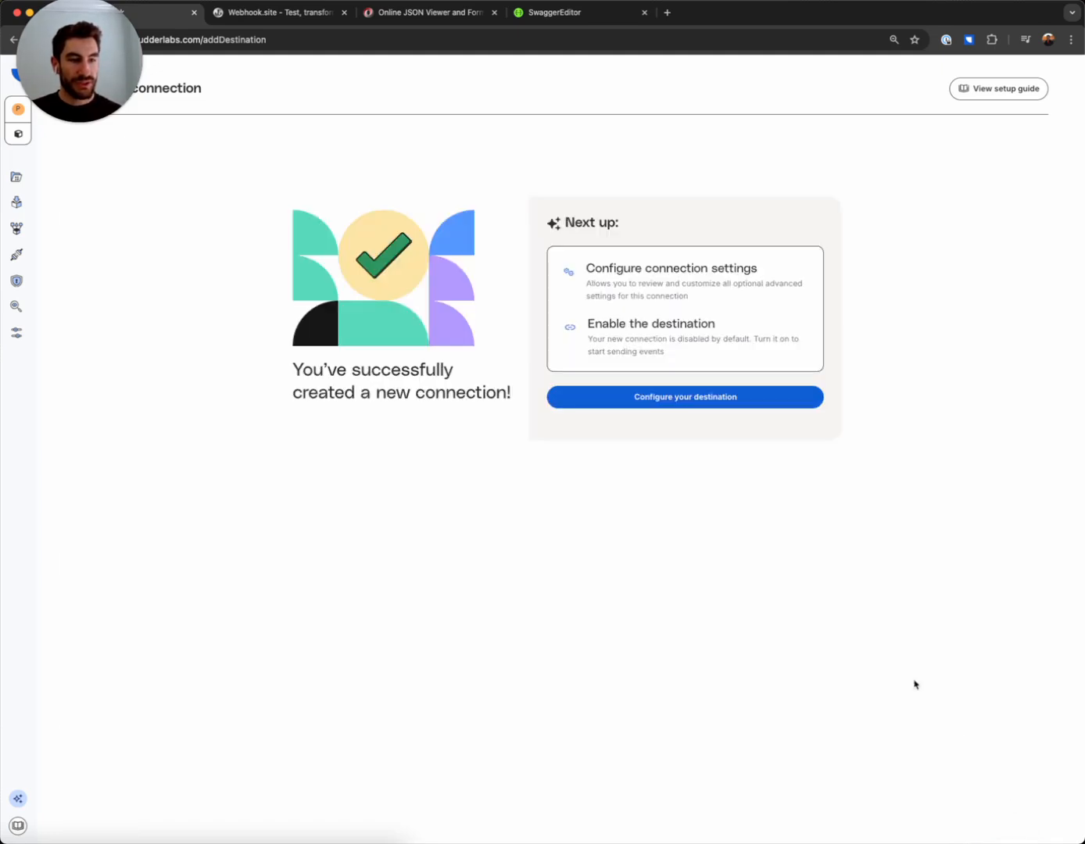
# In the new destination's event mapping, set the request URL path parameter to the unique ID copied from the Webhook.site URL
pyautogui.click(684, 401)
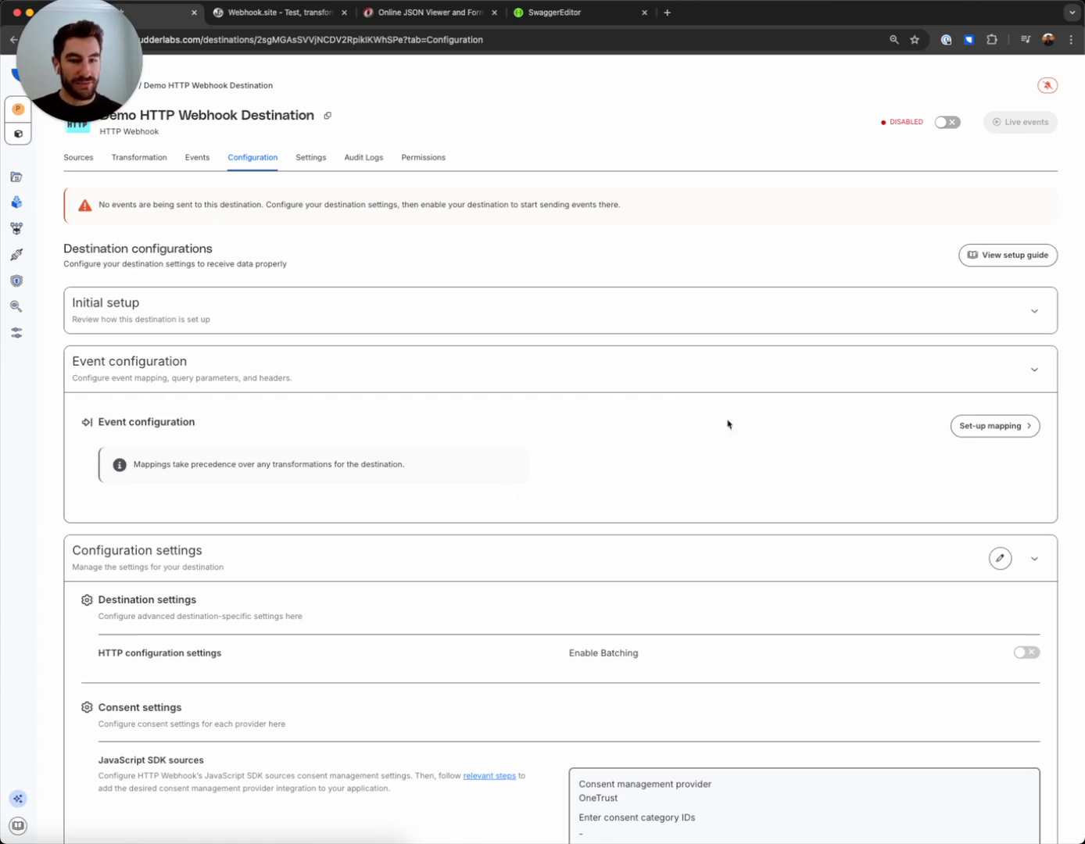
pyautogui.click(994, 427)
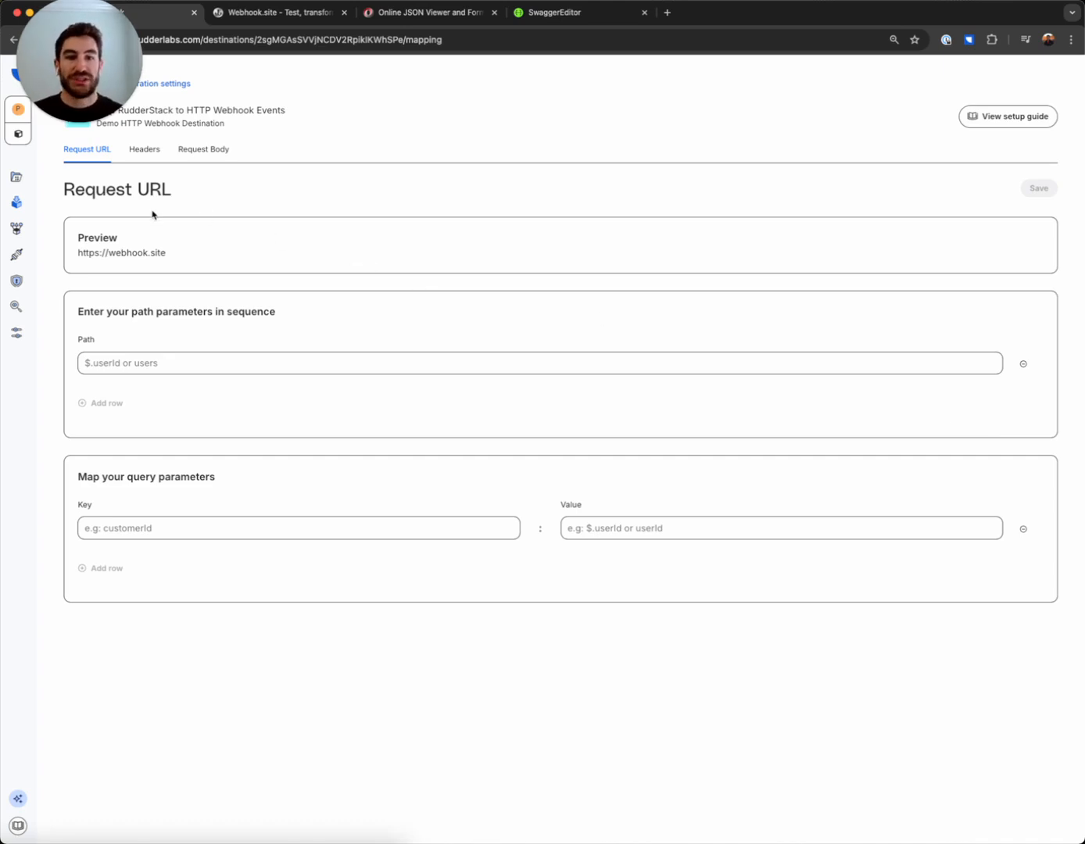
pyautogui.click(548, 12)
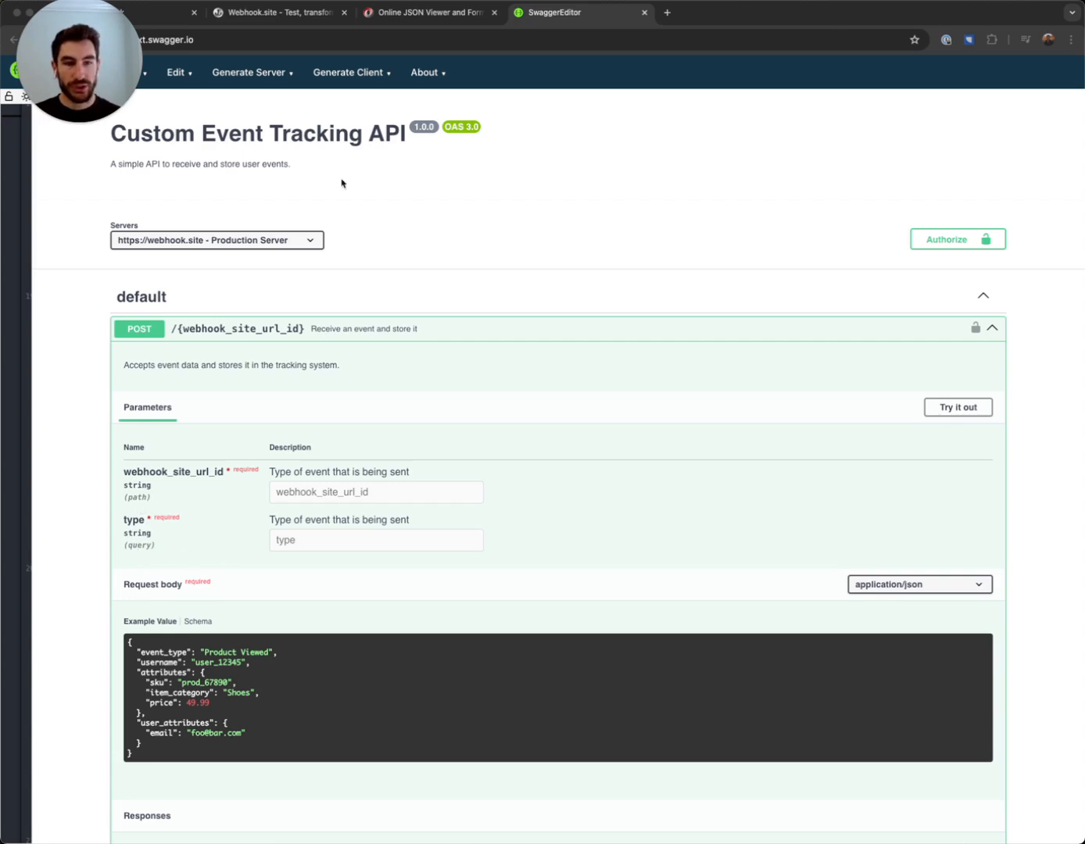
pyautogui.click(170, 14)
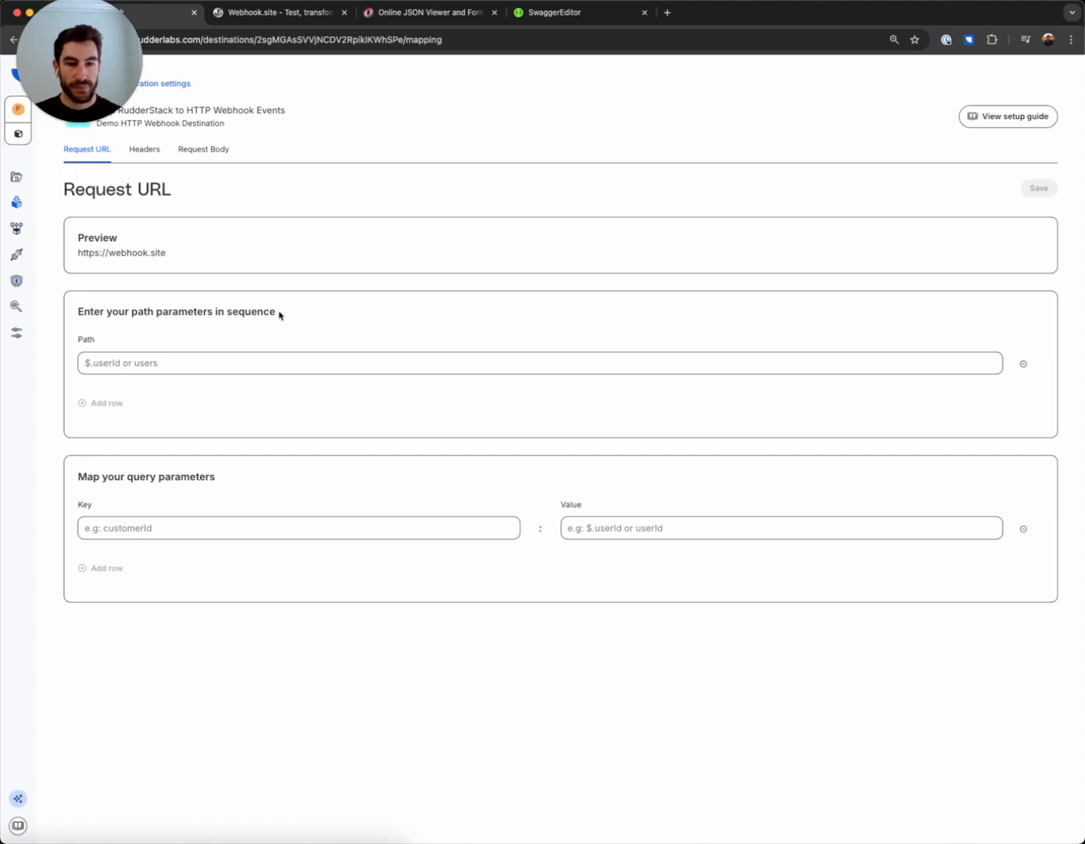
pyautogui.click(157, 362)
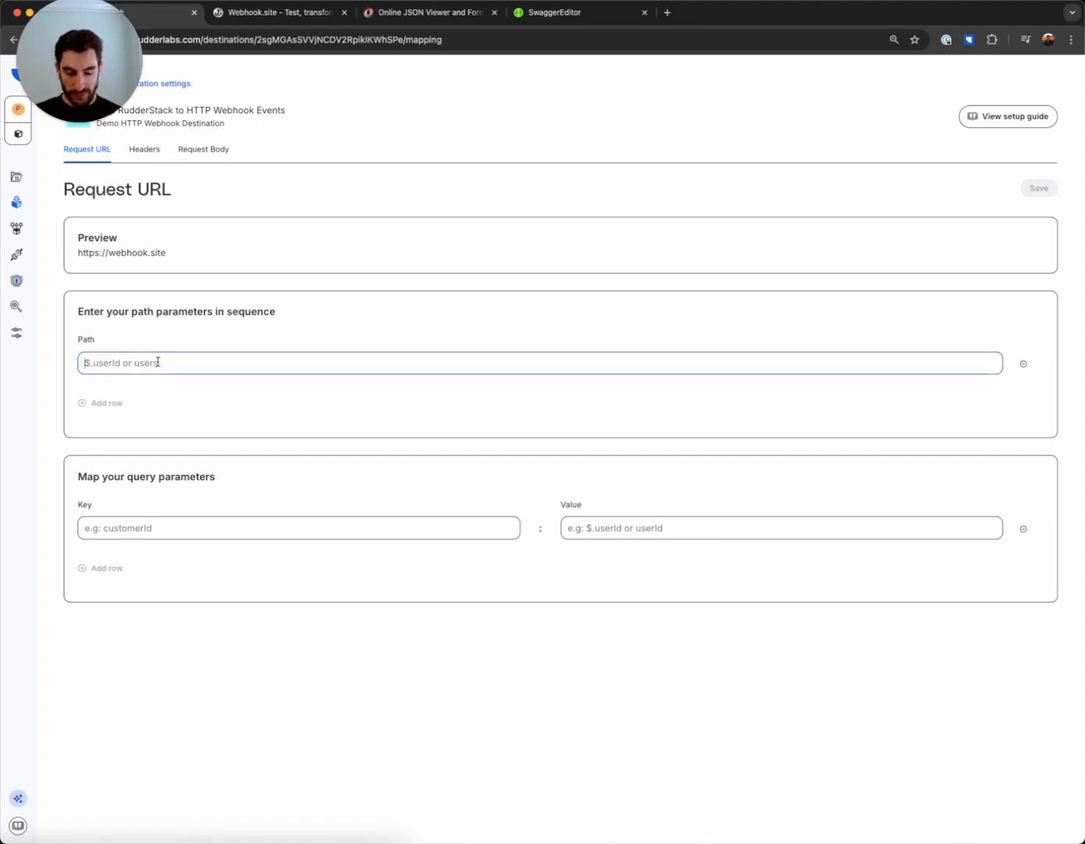
pyautogui.click(286, 15)
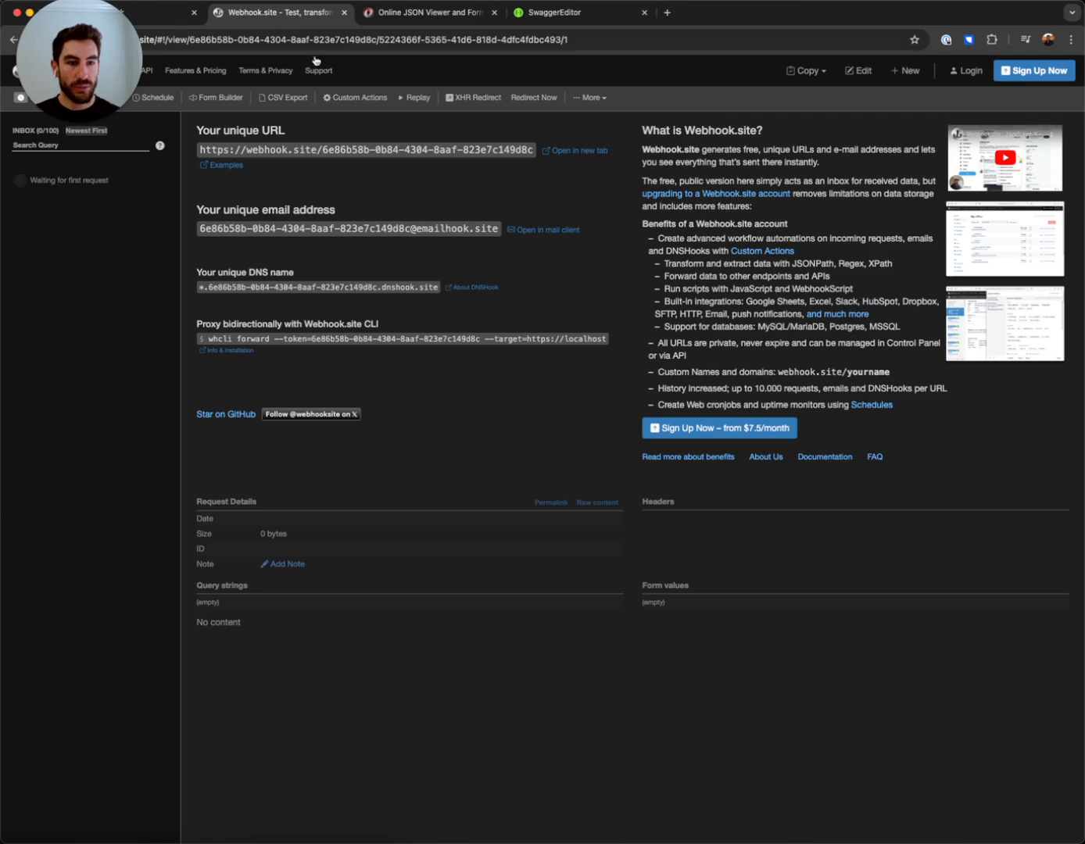
pyautogui.moveTo(534, 150); pyautogui.dragTo(322, 155)
pyautogui.press('super+c')
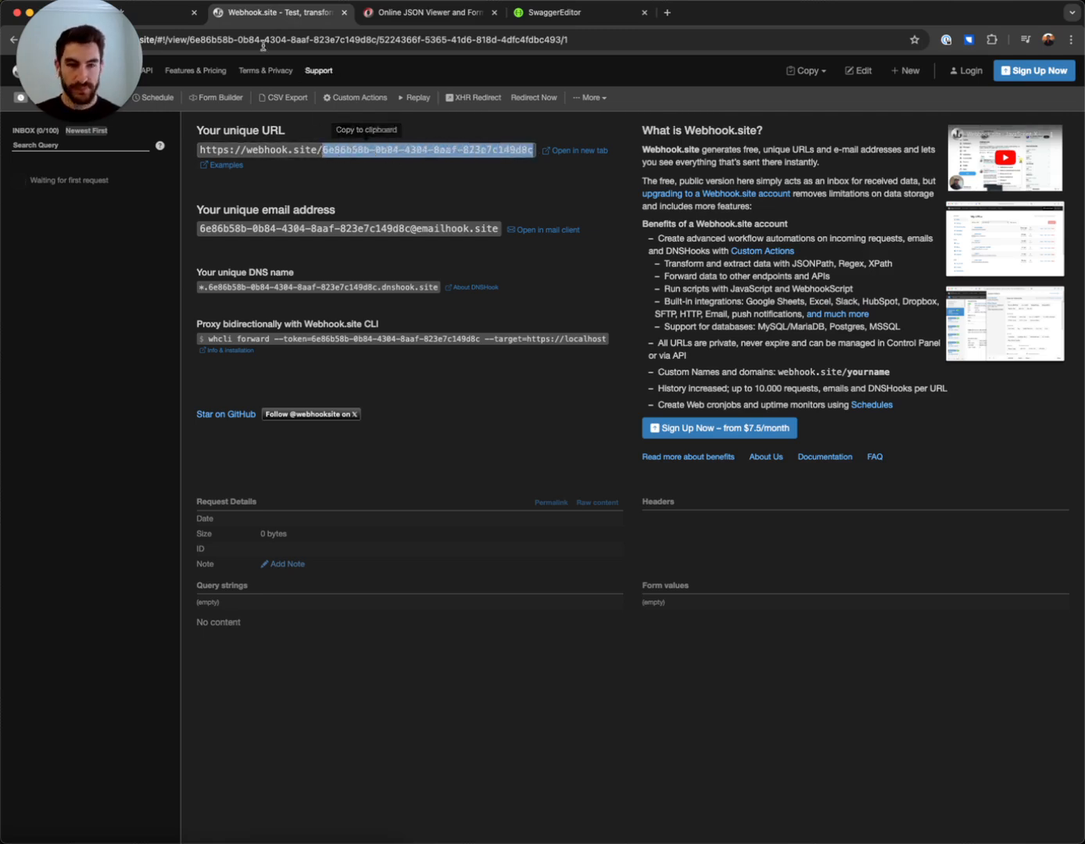
pyautogui.click(178, 16)
pyautogui.click(149, 357)
pyautogui.press('super+v')
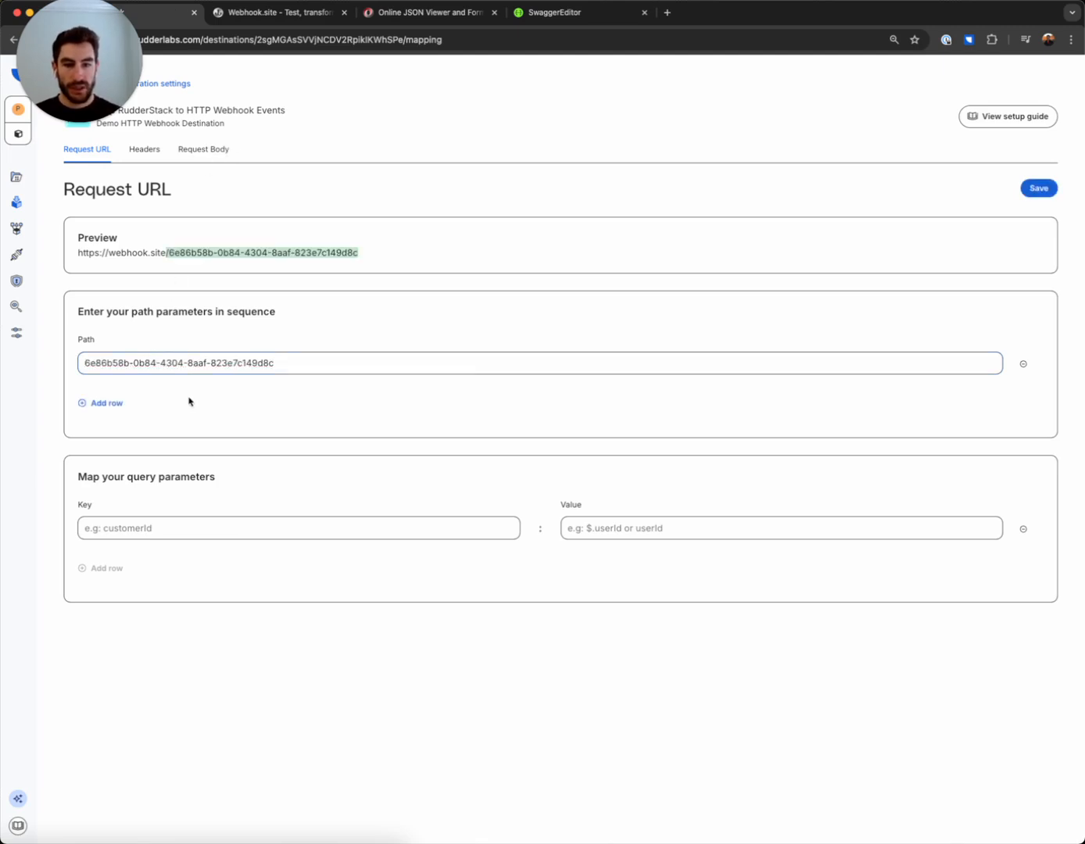
# Map the query parameter key type to the value $.type and save the request URL configuration
pyautogui.click(185, 523)
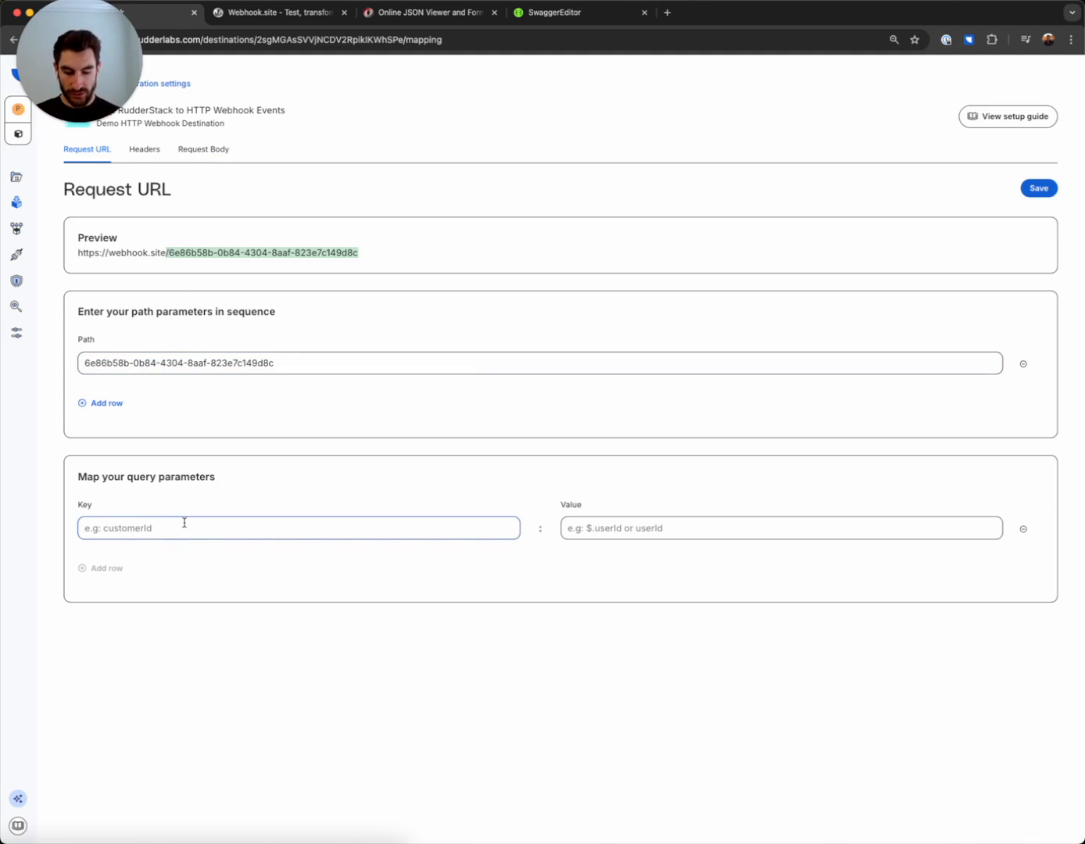
pyautogui.write('type')
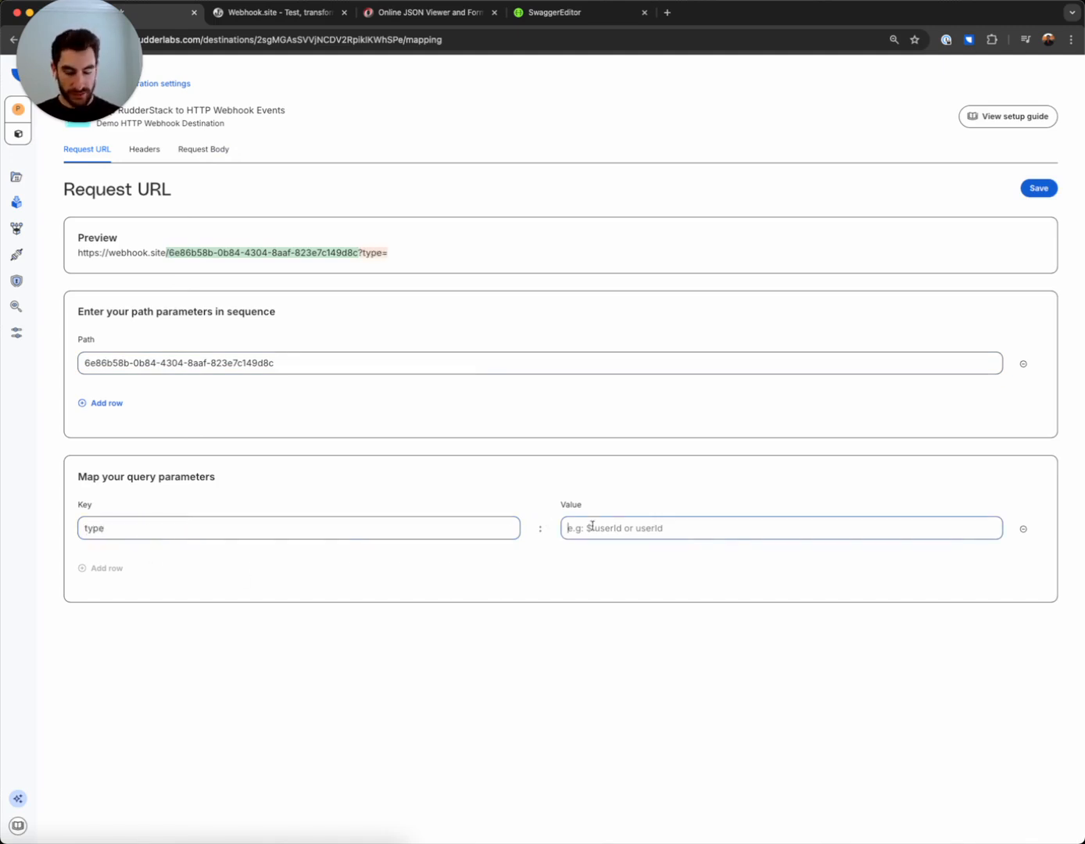
pyautogui.write('$')
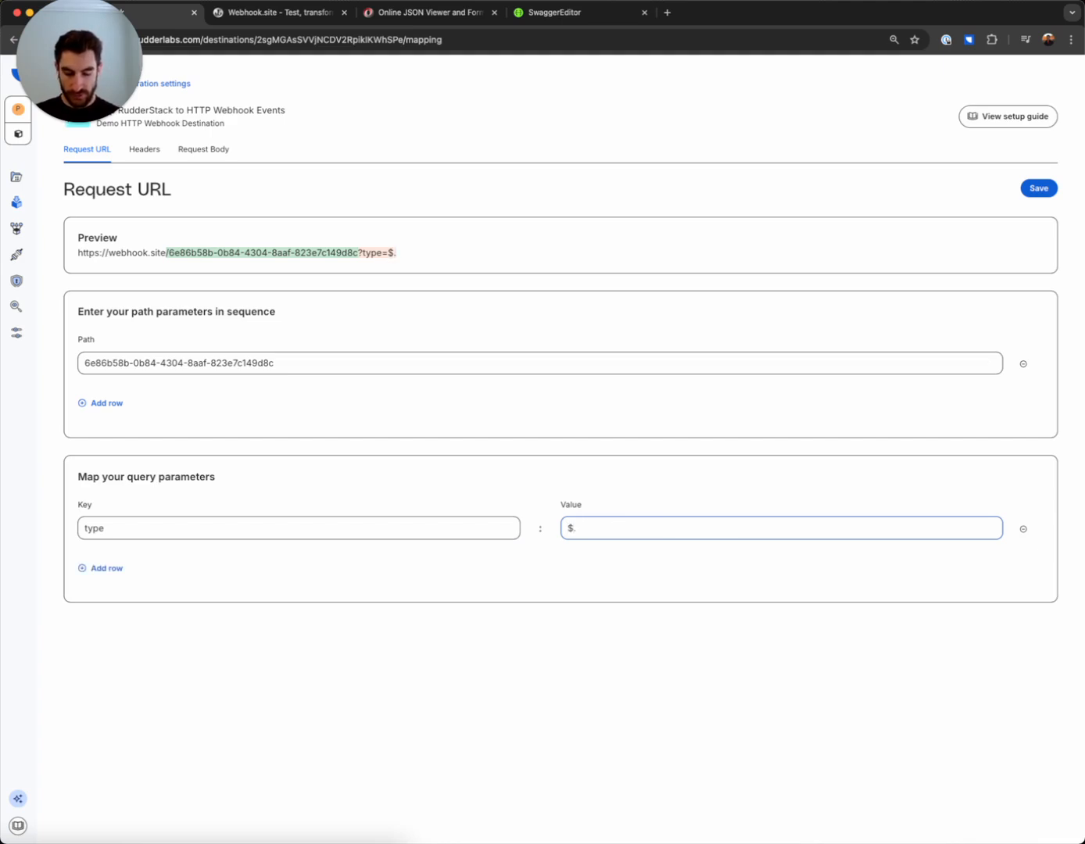
pyautogui.write('.type')
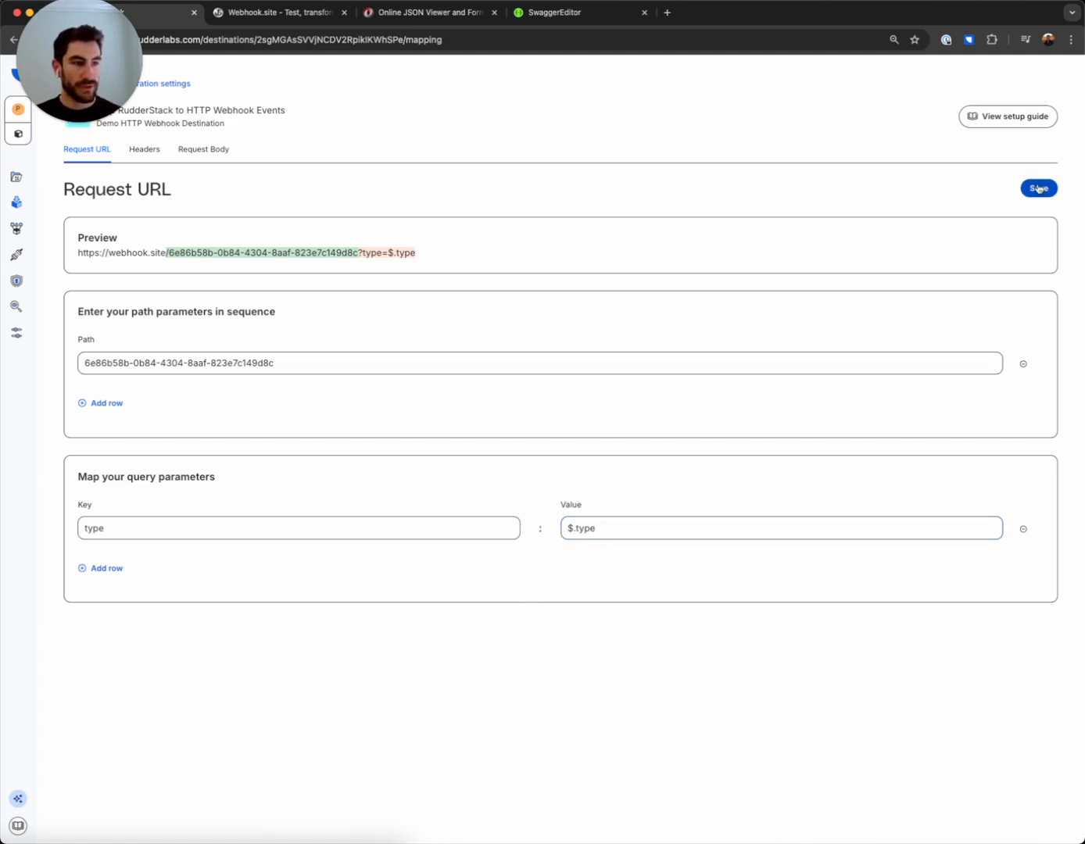
pyautogui.click(1039, 188)
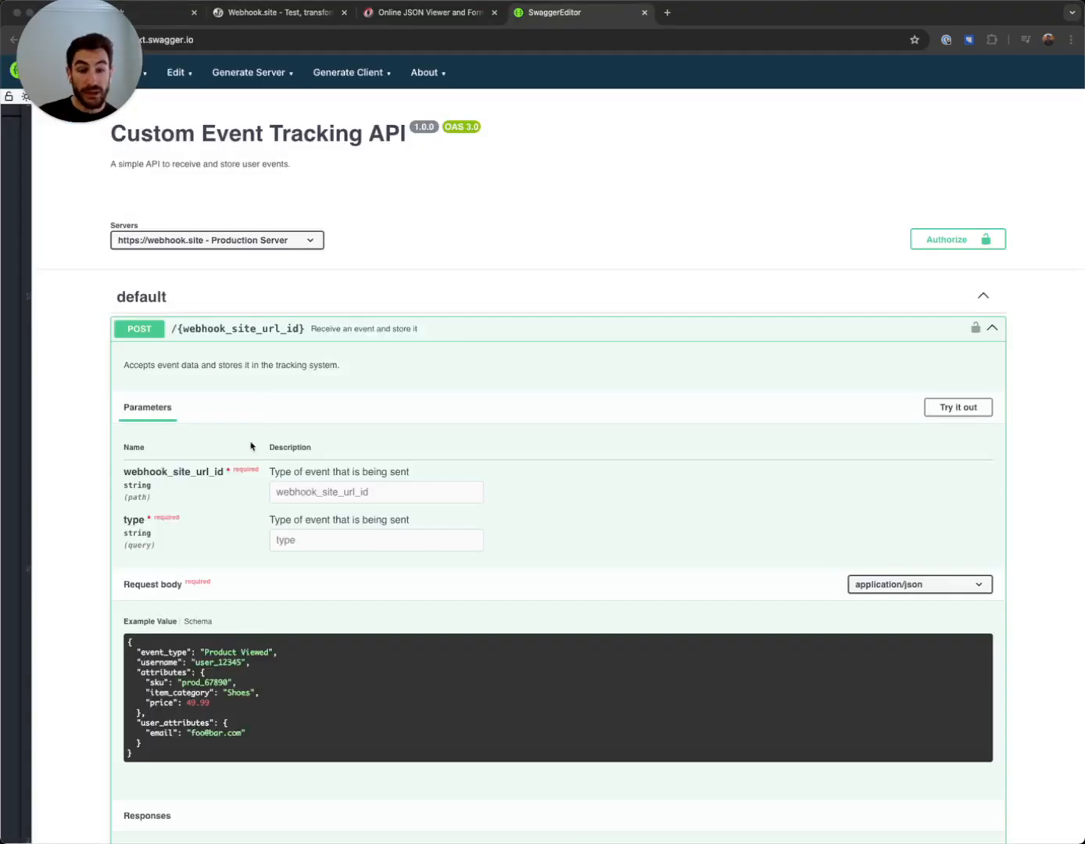
# Compare the API's example request body in Swagger Editor with the sample event payload in the JSON viewer
pyautogui.scroll(-2, 251, 463)
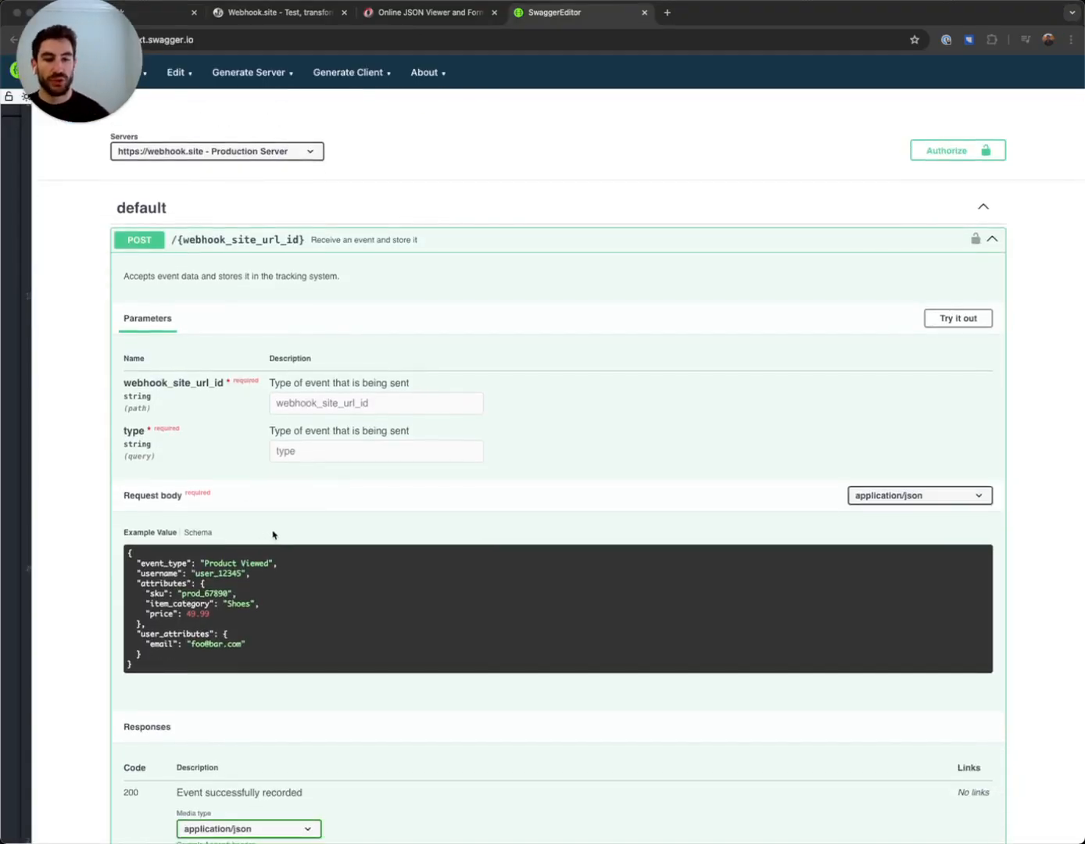
pyautogui.click(161, 669)
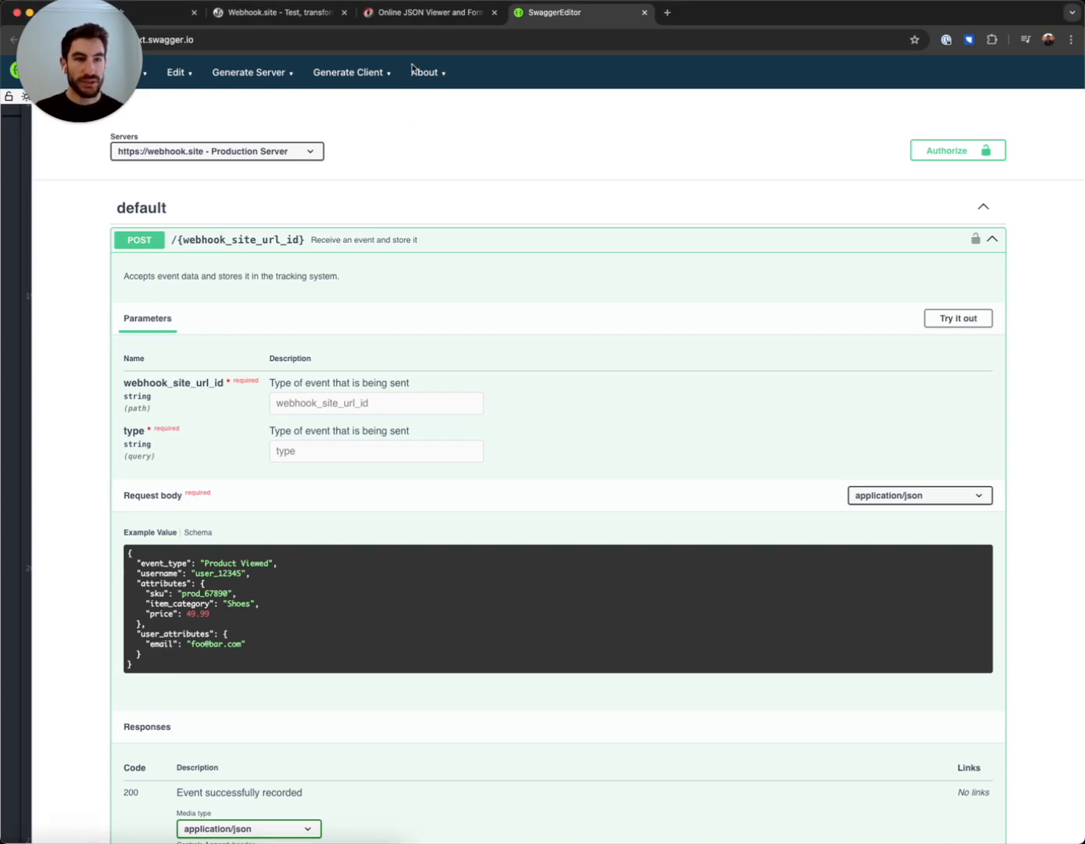
pyautogui.click(402, 11)
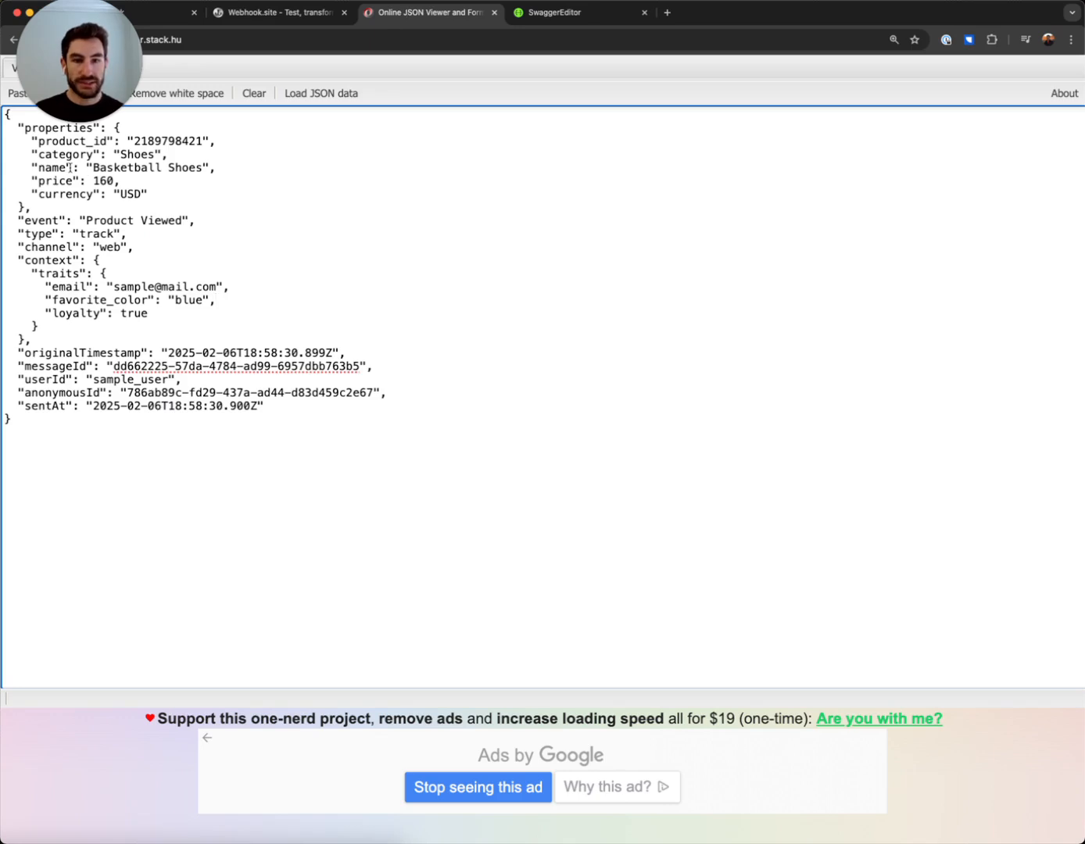
pyautogui.click(554, 14)
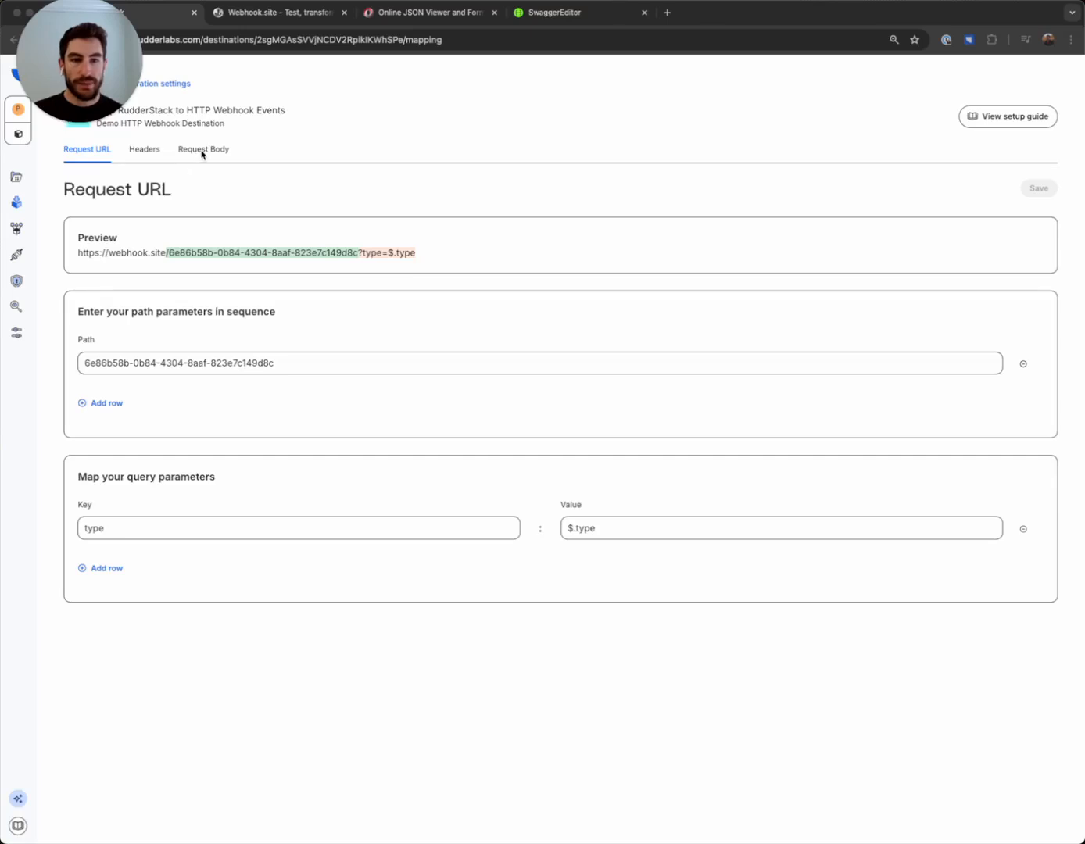
# Open the destination's request body mapping and check the required payload fields in Swagger Editor's example value
pyautogui.click(200, 155)
pyautogui.click(198, 153)
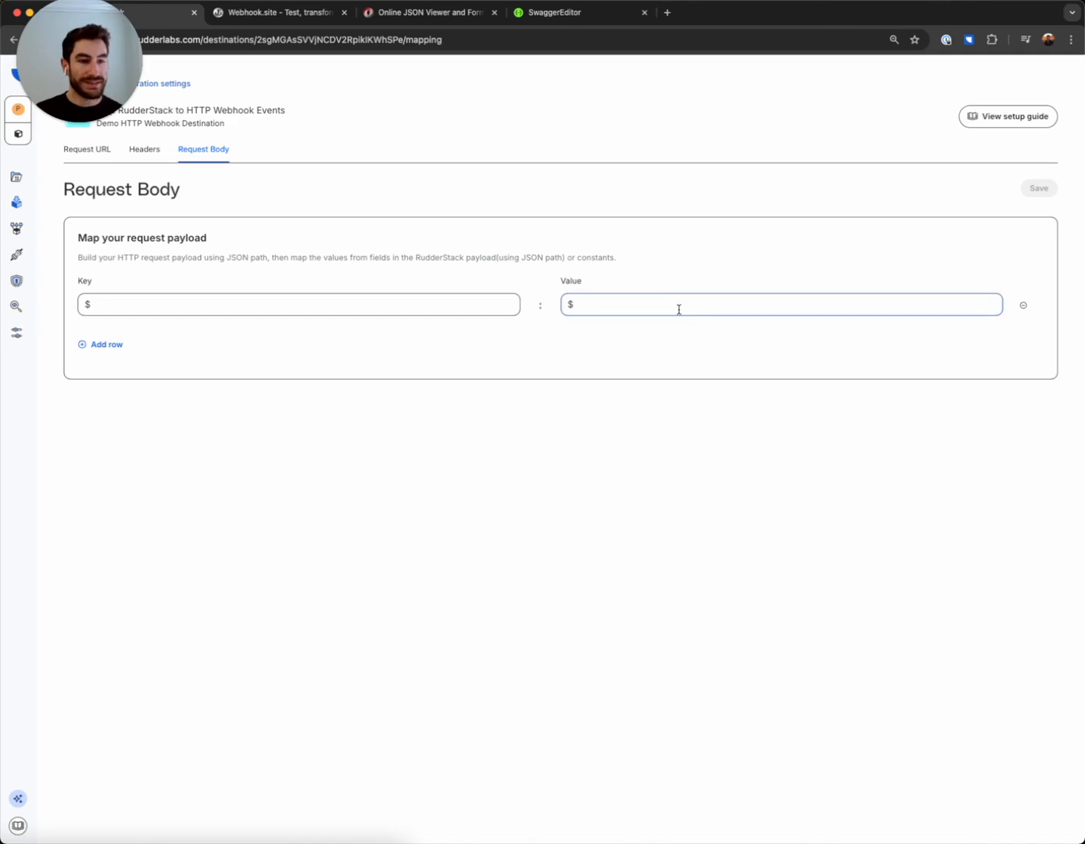
pyautogui.click(547, 14)
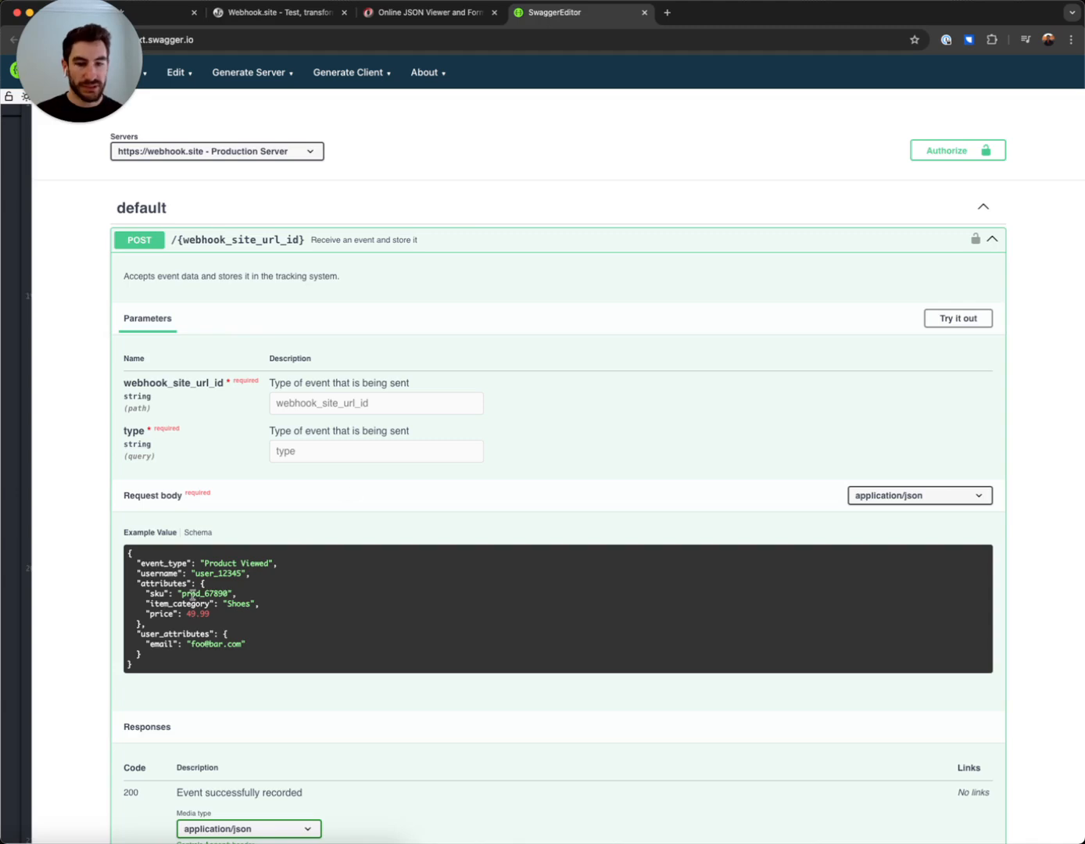
pyautogui.moveTo(137, 563); pyautogui.dragTo(201, 657)
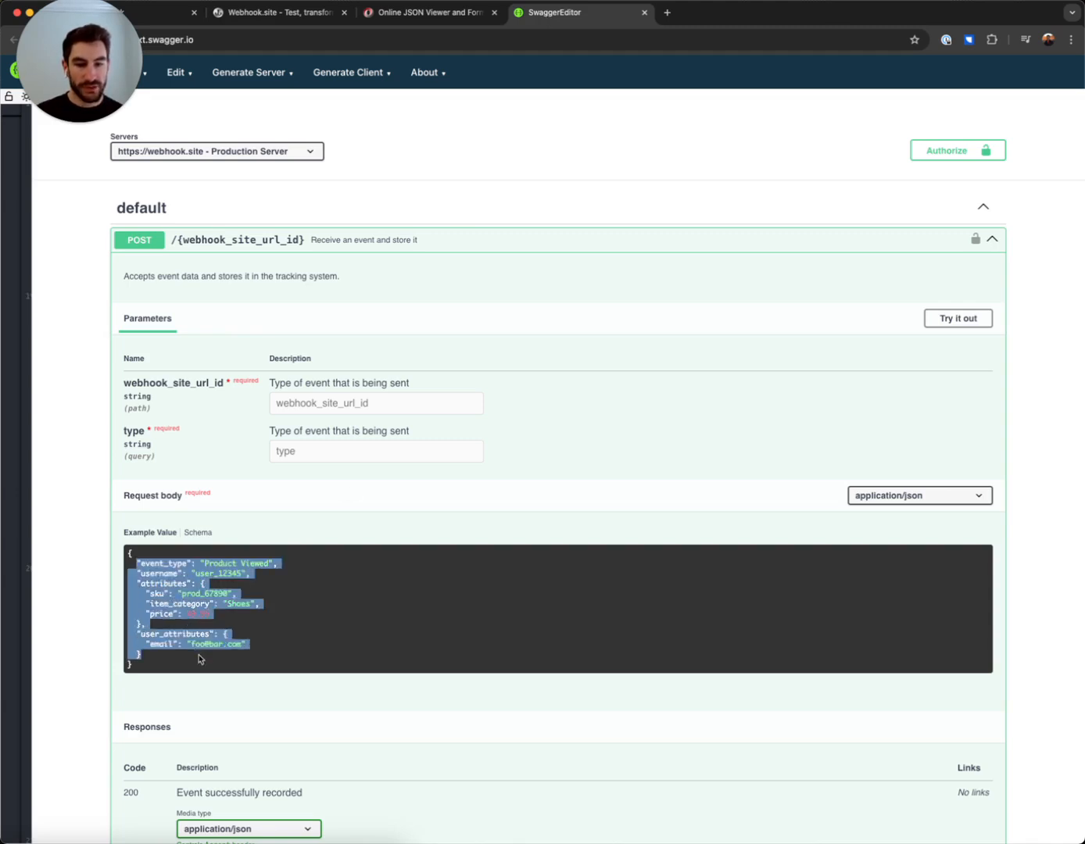
pyautogui.click(206, 663)
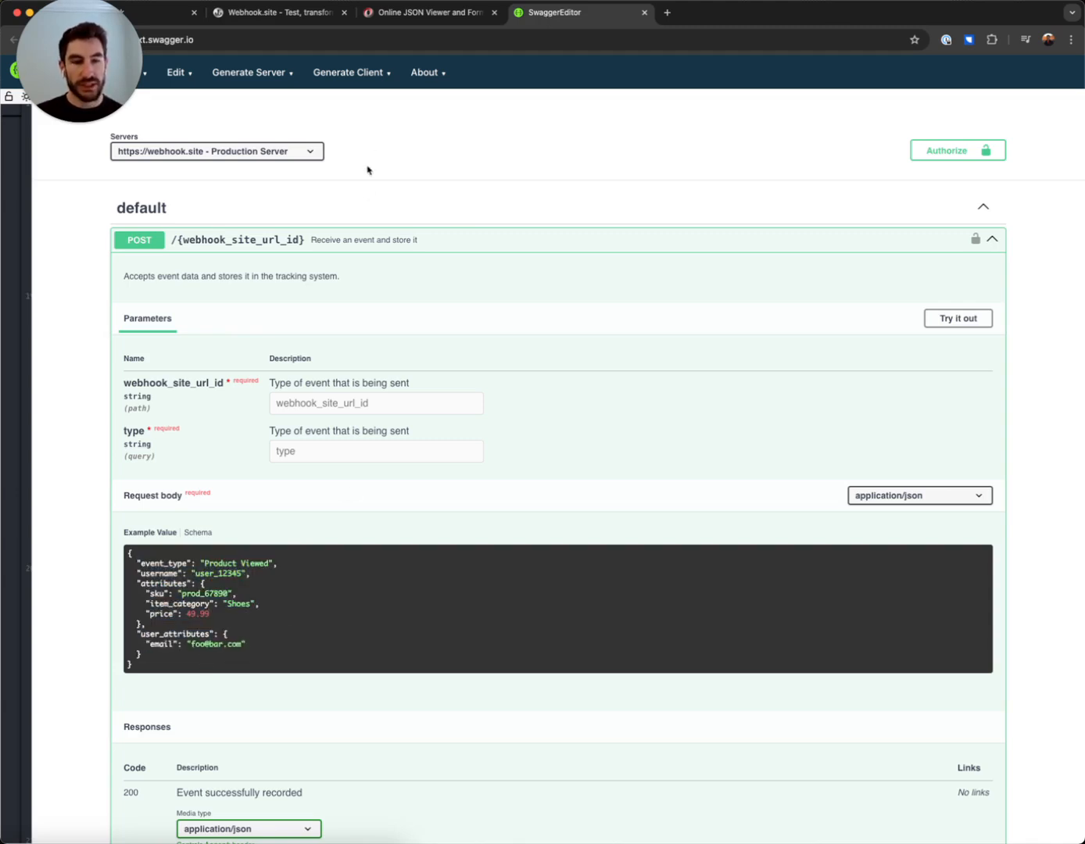
# Map $.event_type to $.event, $.username to $.userId, $.attributes.sku/item_category/price to $.properties.product_id/category/price, $.user_attributes to $.context.traits, and save the request body
pyautogui.click(153, 15)
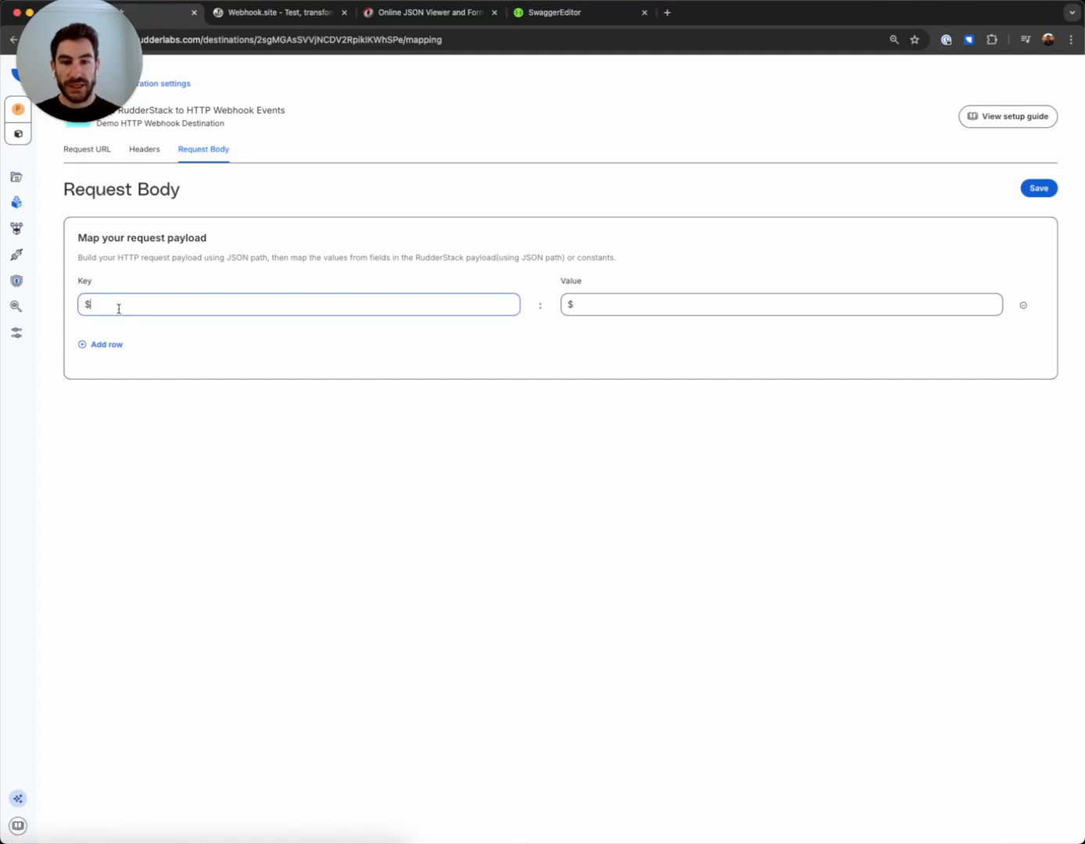
pyautogui.write('.event')
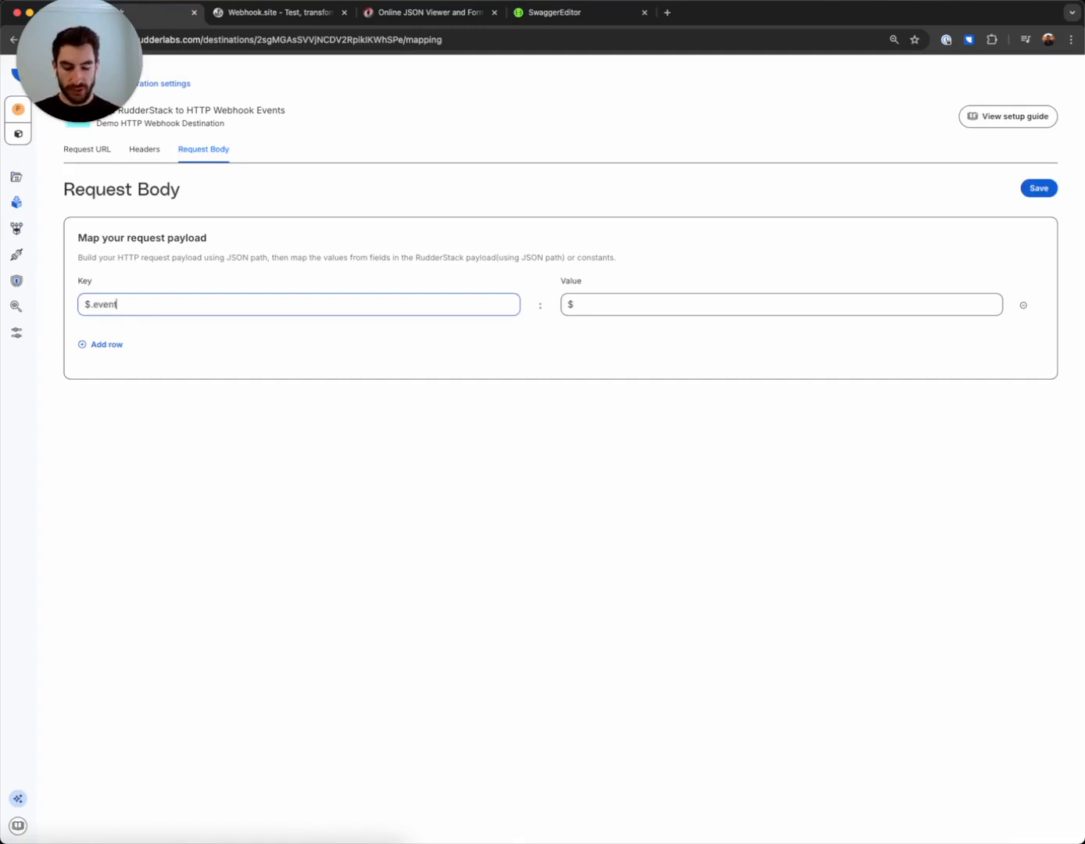
pyautogui.write('_type')
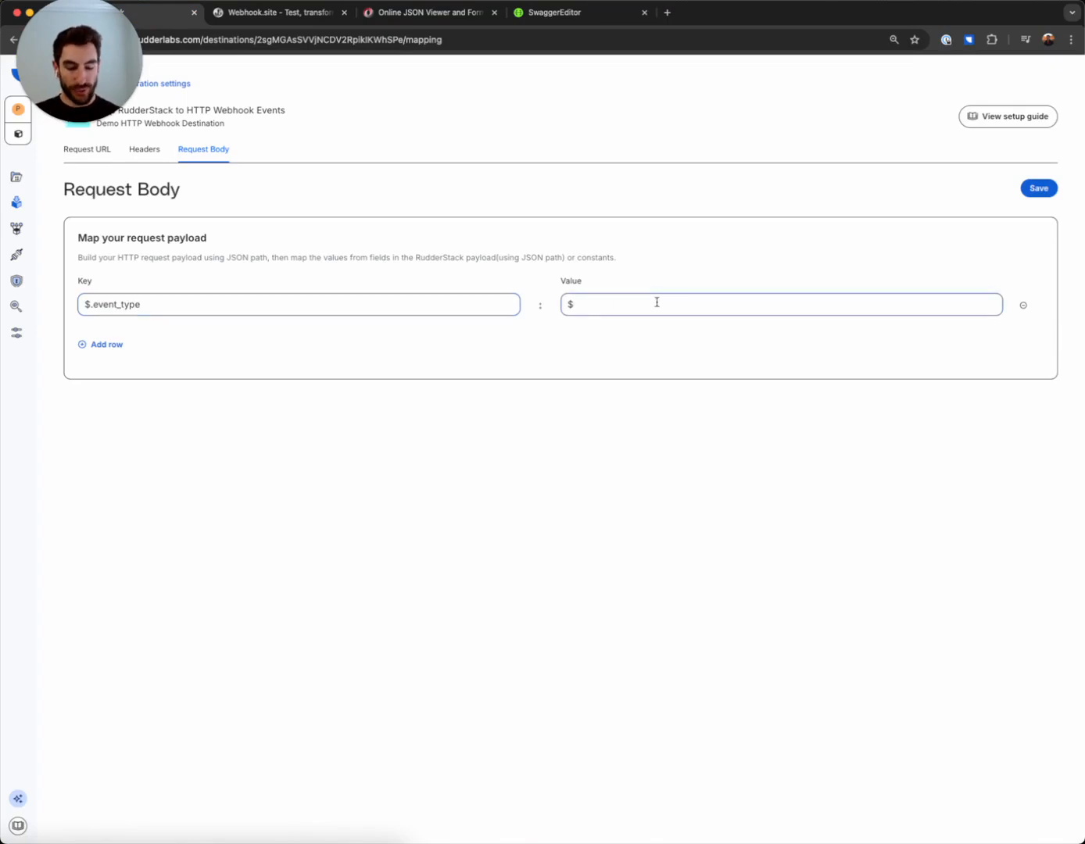
pyautogui.write('.')
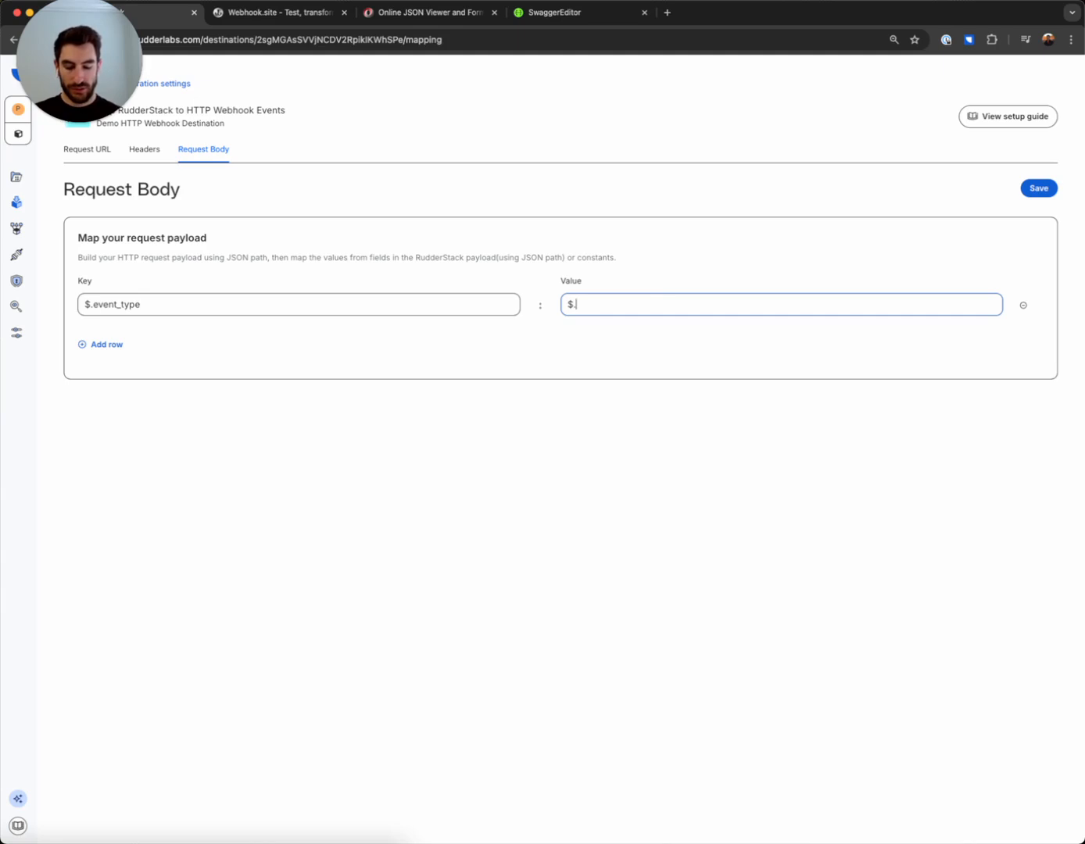
pyautogui.write('event')
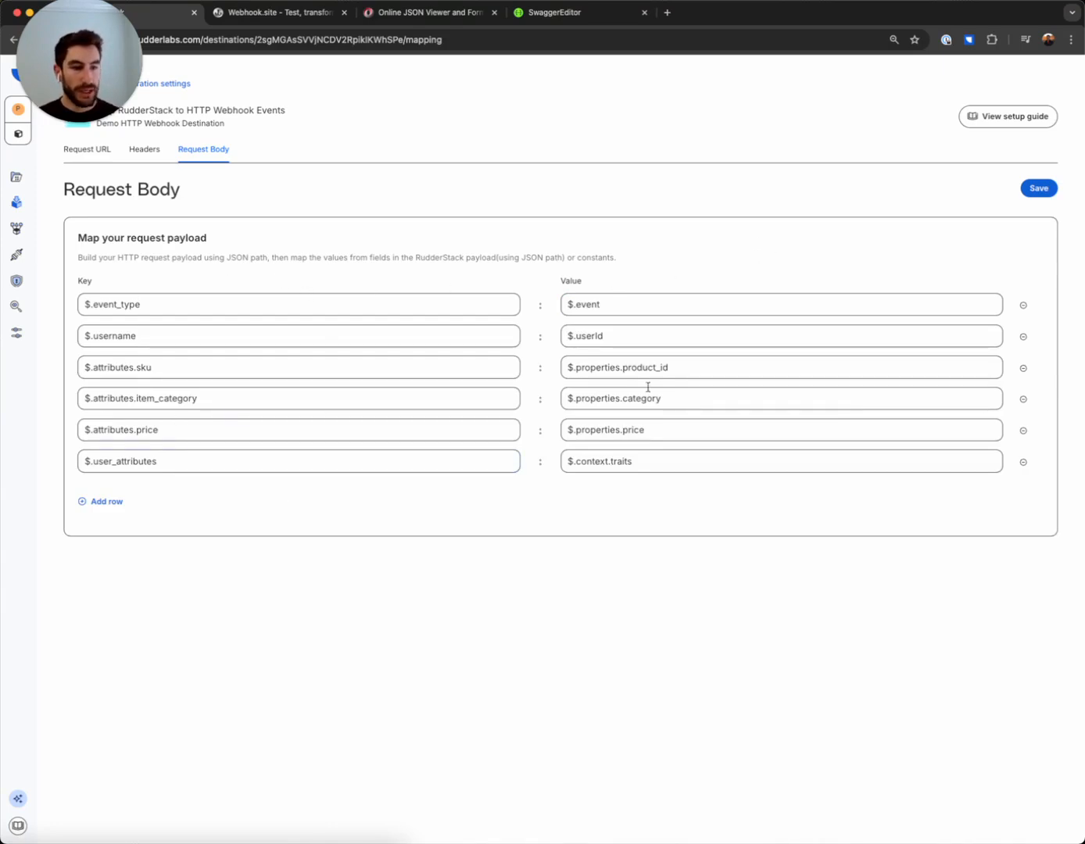
pyautogui.click(1040, 191)
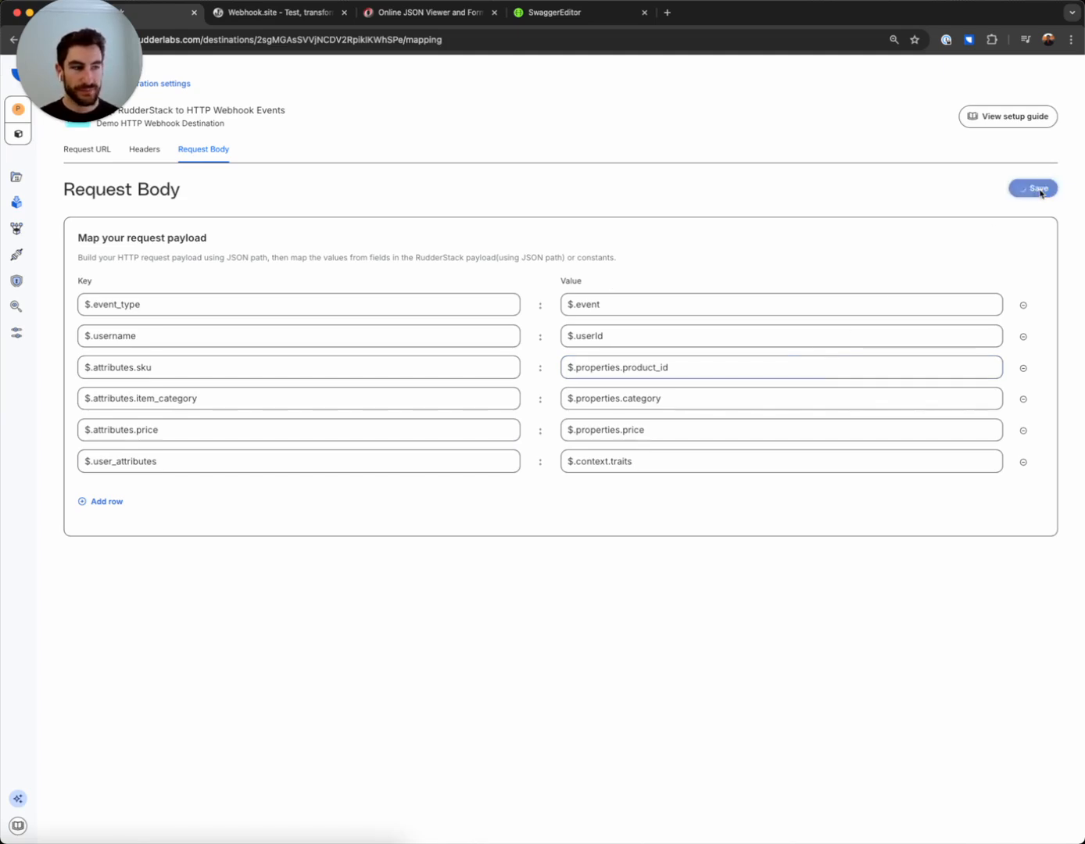
# Review the sample Product Viewed event in the JSON viewer and send it as a test with the Webhook.site inbox open
pyautogui.click(421, 14)
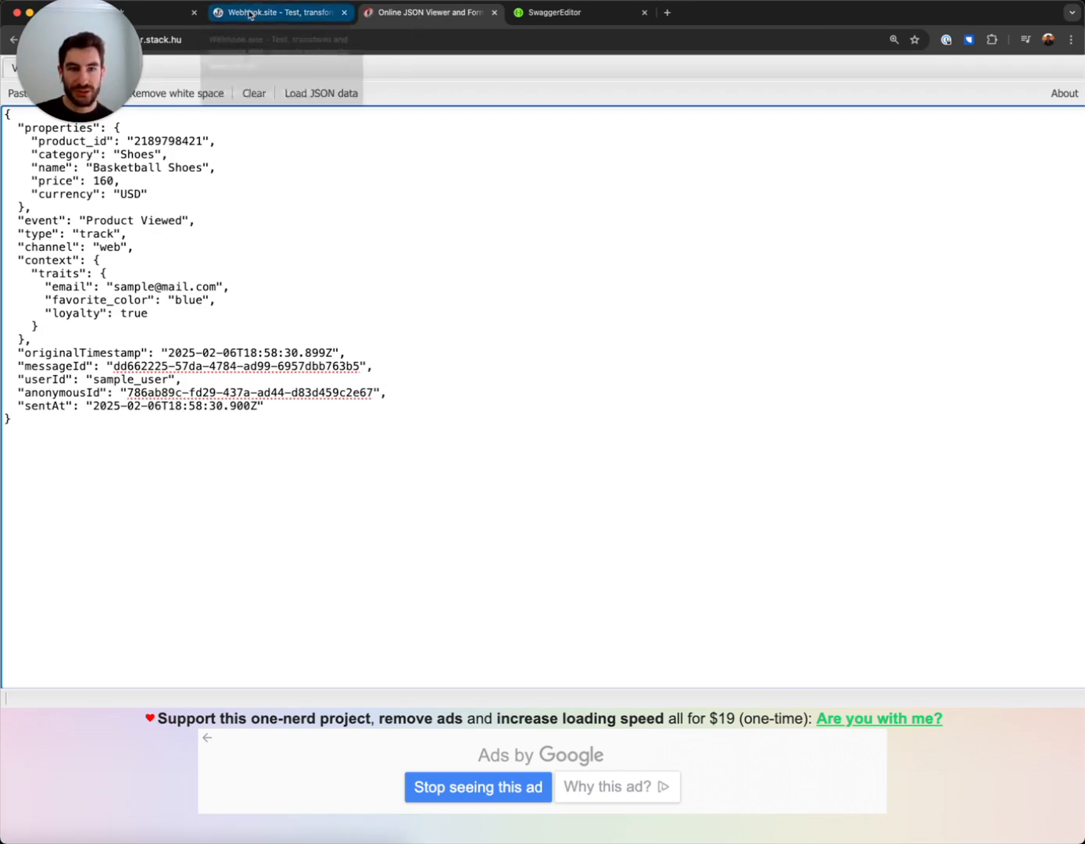
pyautogui.click(249, 14)
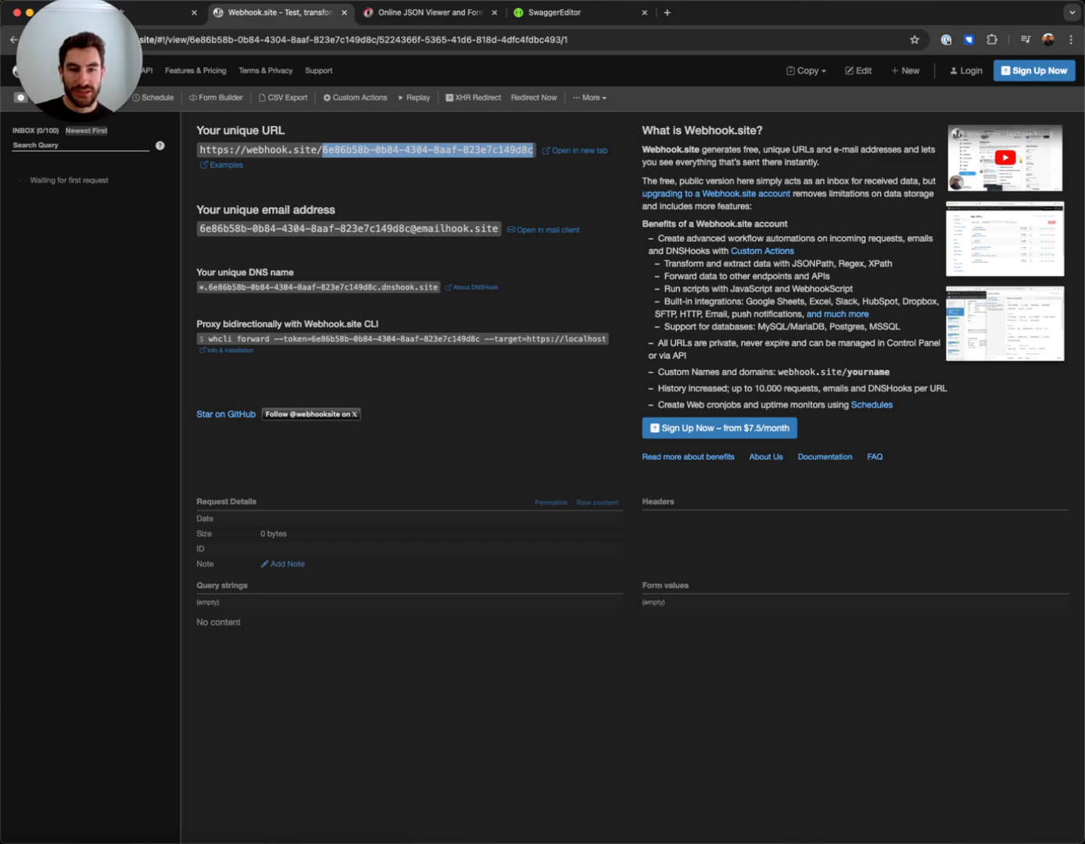
pyautogui.press('super+Tab')
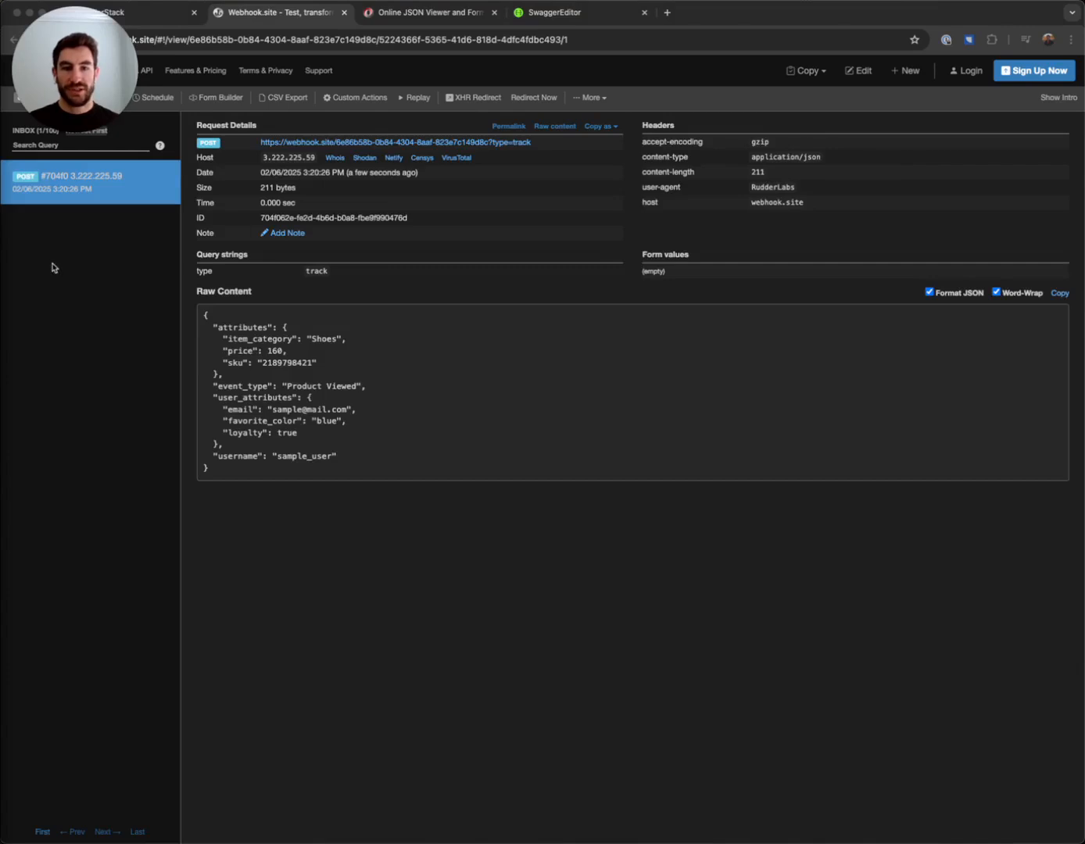
# Examine the raw JSON content of the received POST request in Webhook.site against the mapped body fields
pyautogui.click(265, 473)
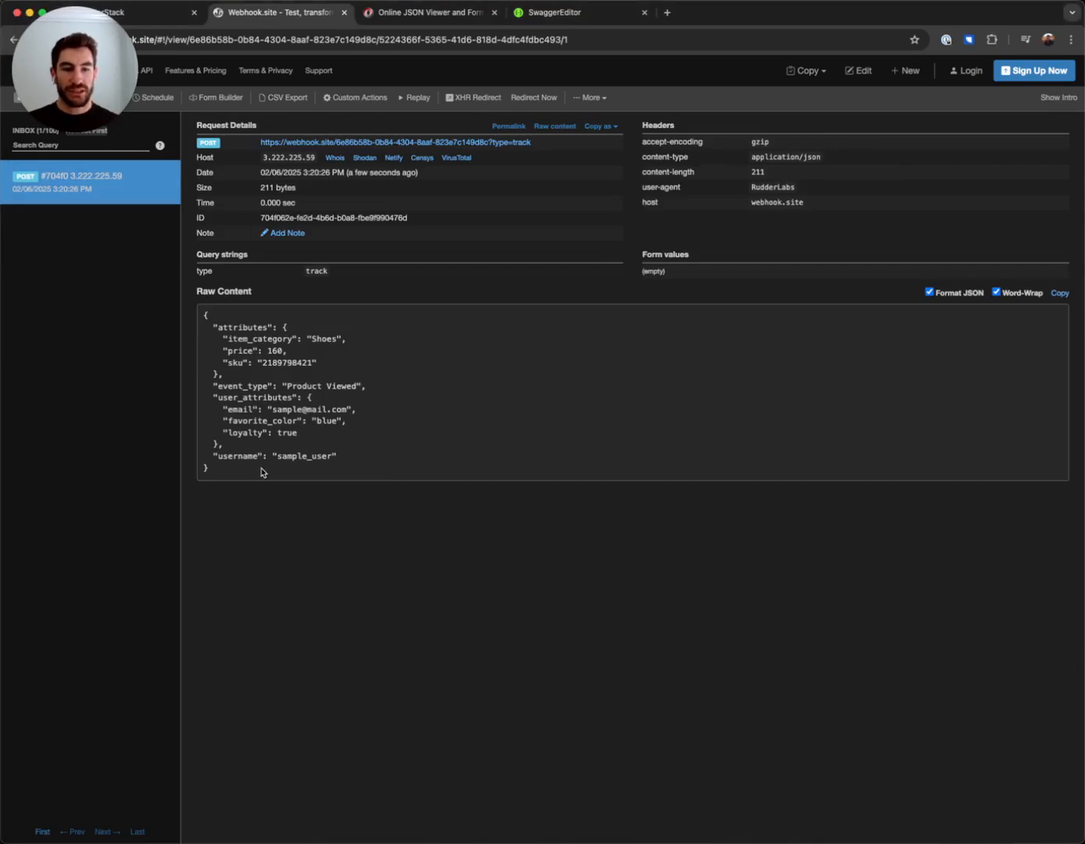
pyautogui.moveTo(205, 314); pyautogui.dragTo(301, 494)
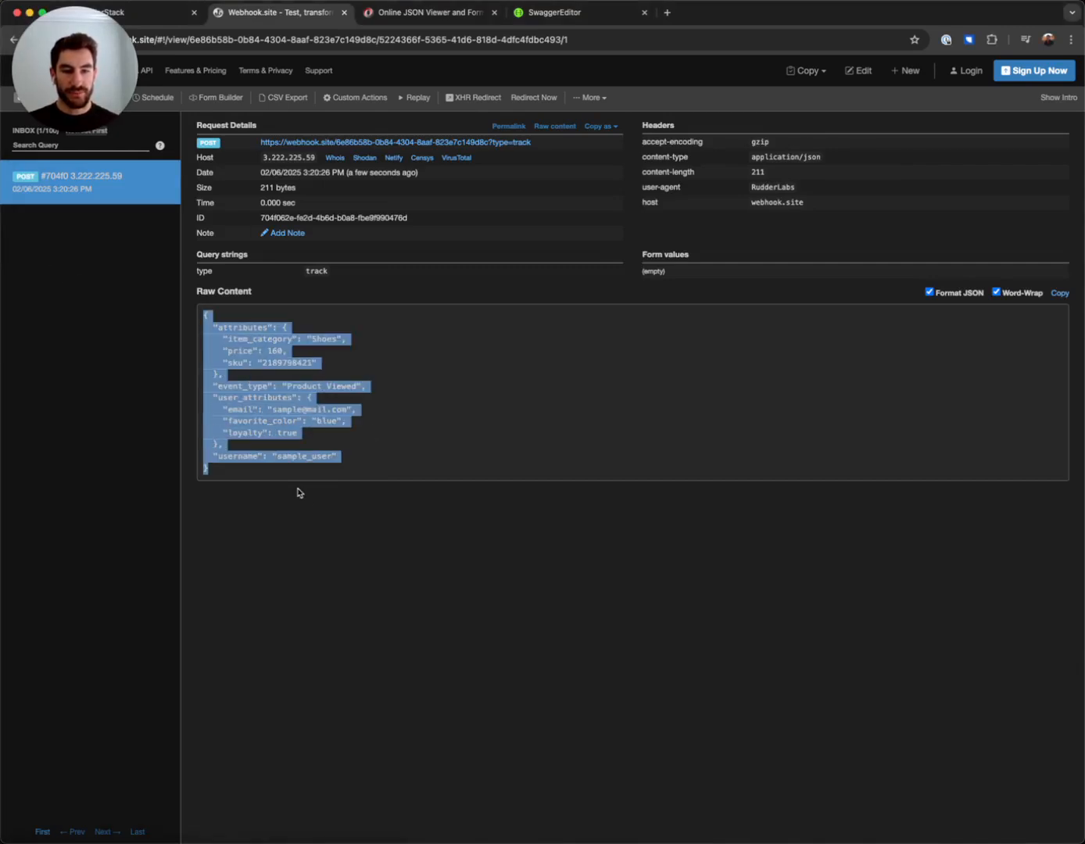
pyautogui.click(317, 510)
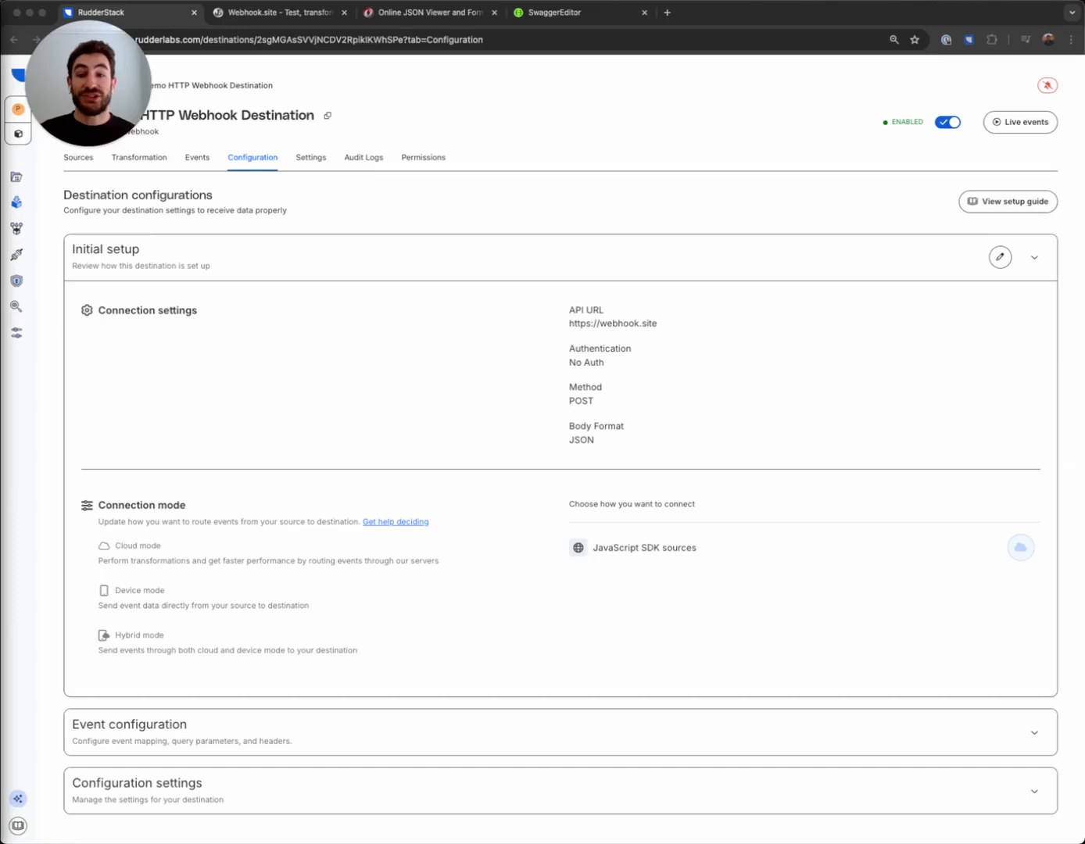